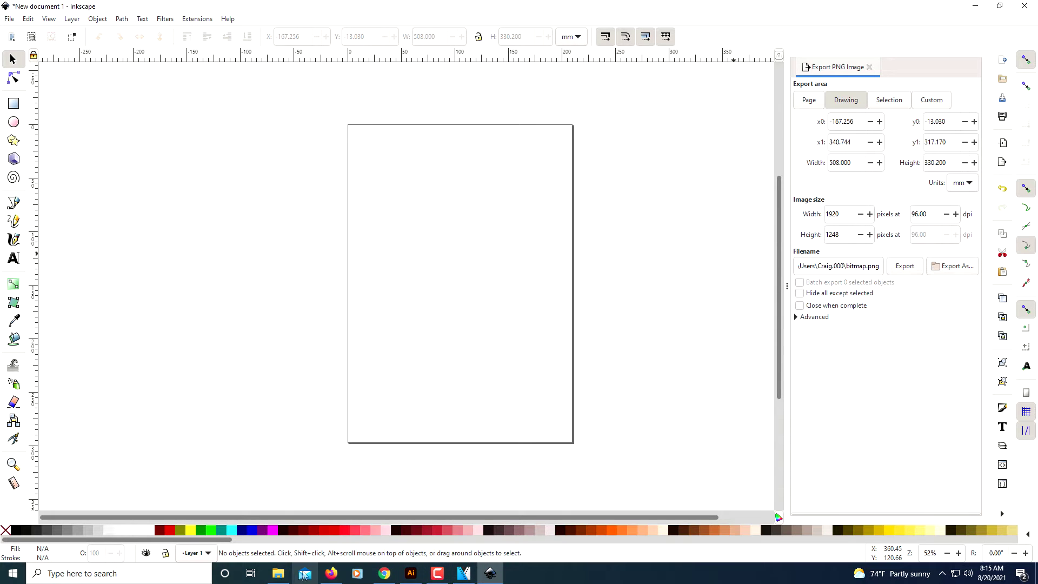
# Import DOG.jpg from the New folder window into the Inkscape document as an embedded image with DPI from file
pyautogui.click(278, 574)
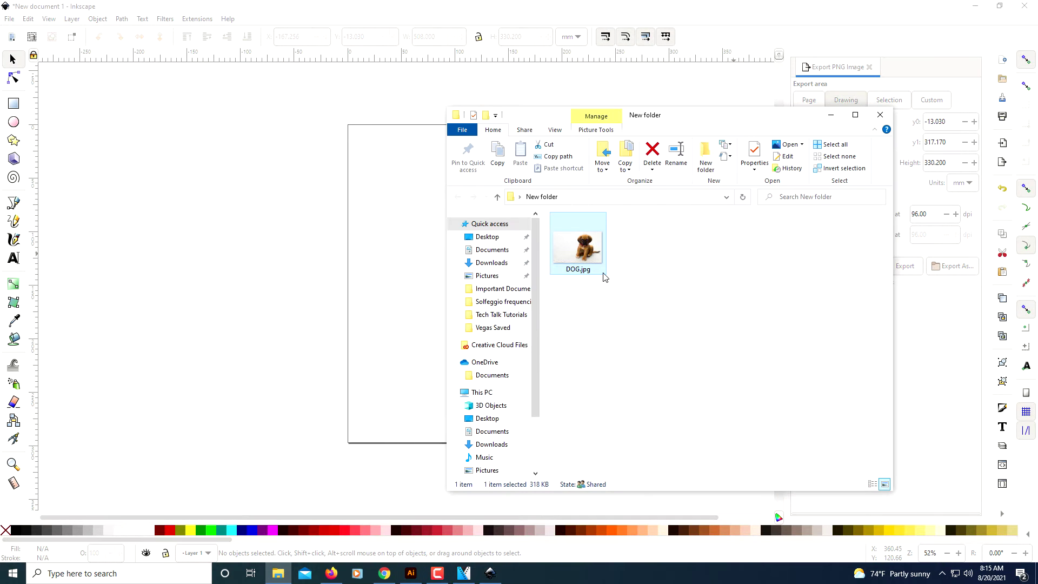
pyautogui.moveTo(593, 258); pyautogui.dragTo(382, 258)
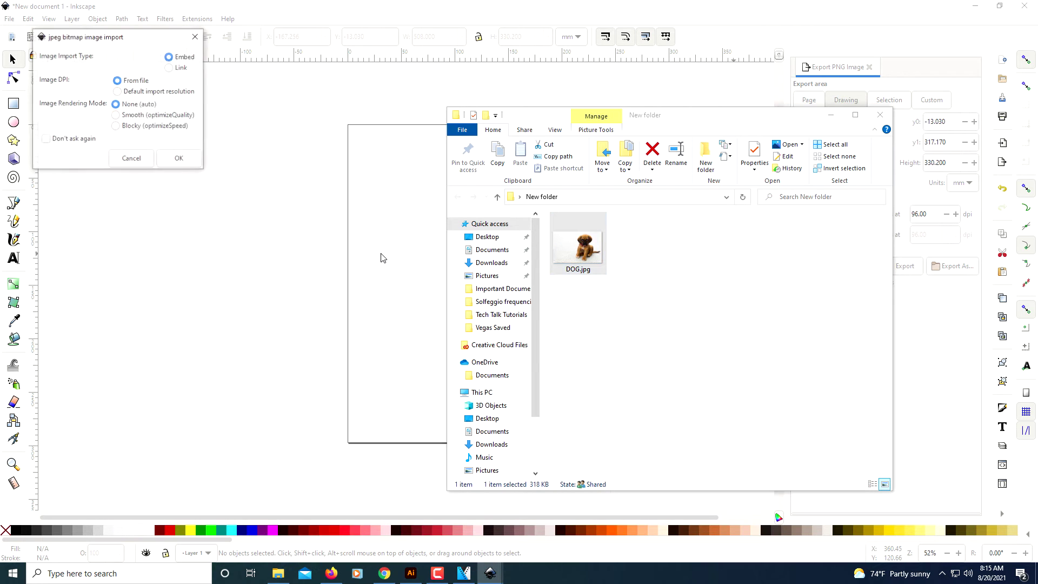
pyautogui.click(180, 160)
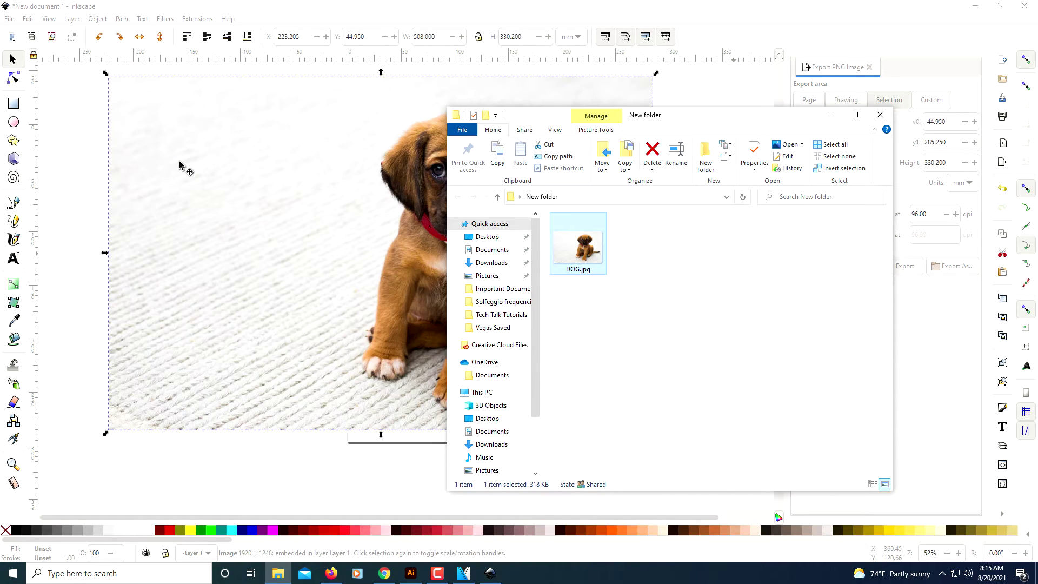
pyautogui.click(751, 17)
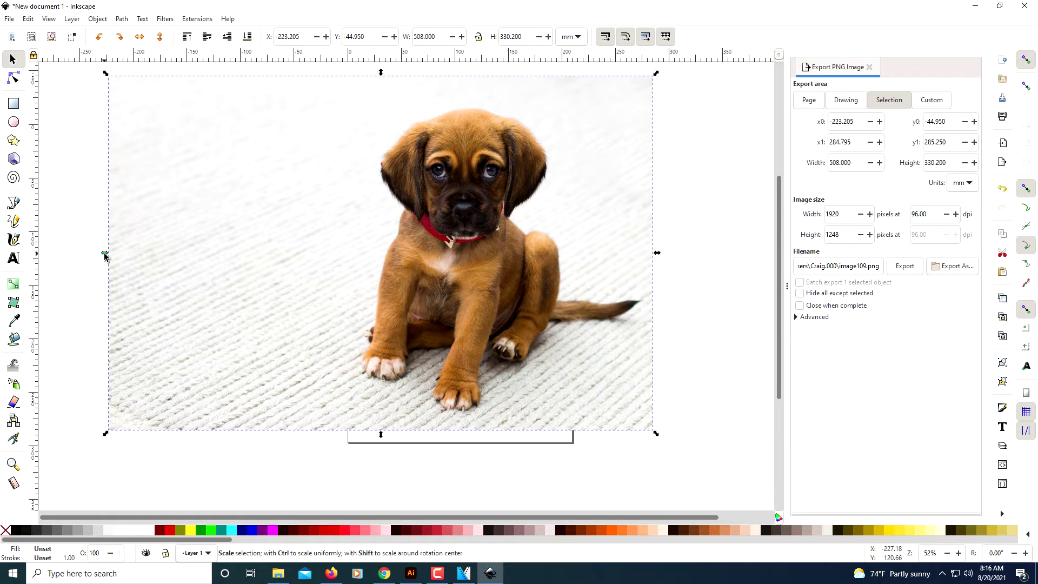
# Squeeze the photo horizontally to about 404 mm wide from its left edge, and undo the scaling
pyautogui.moveTo(104, 255); pyautogui.dragTo(216, 259)
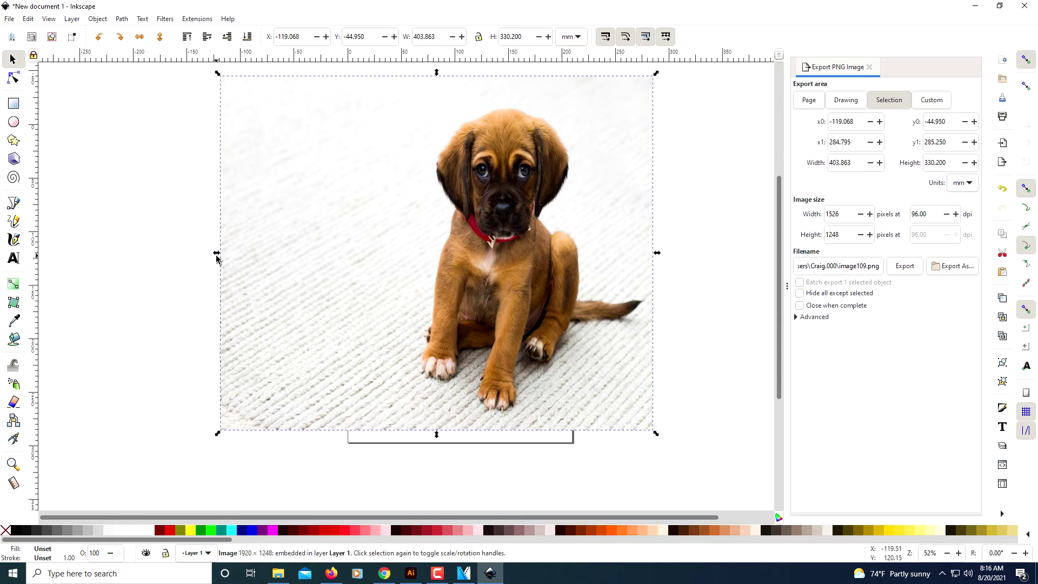
pyautogui.hotkey('ctrl', 'z')
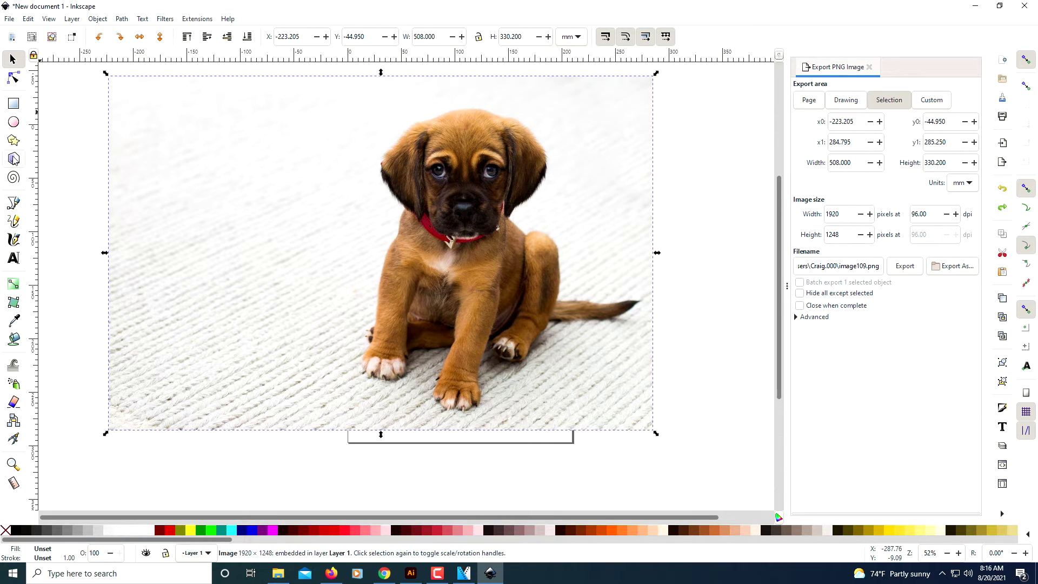
# Draw a rectangle about 283 by 298 mm around the puppy and clip the photo to it
pyautogui.click(15, 110)
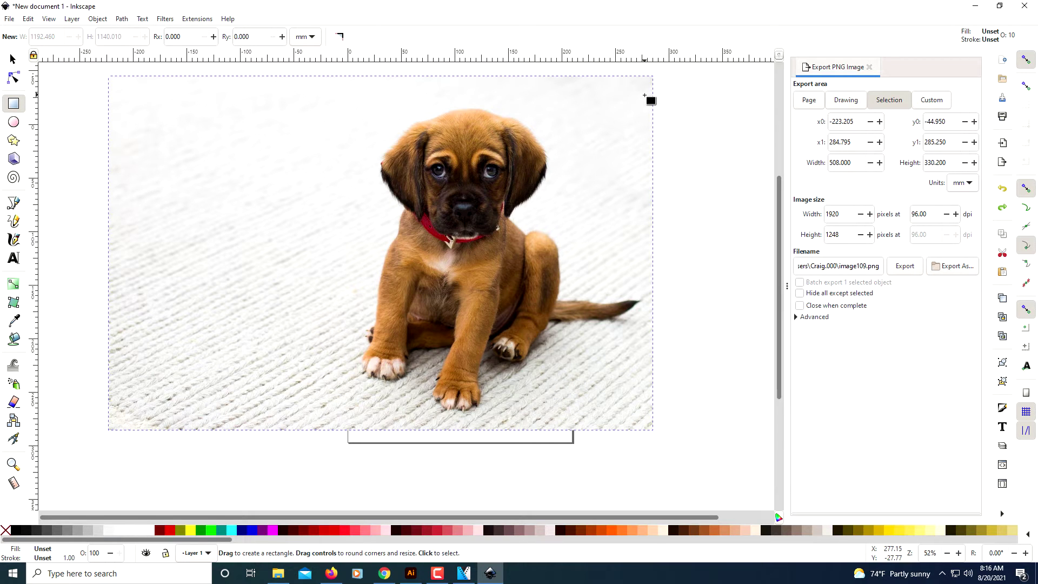
pyautogui.moveTo(646, 100); pyautogui.dragTo(343, 419)
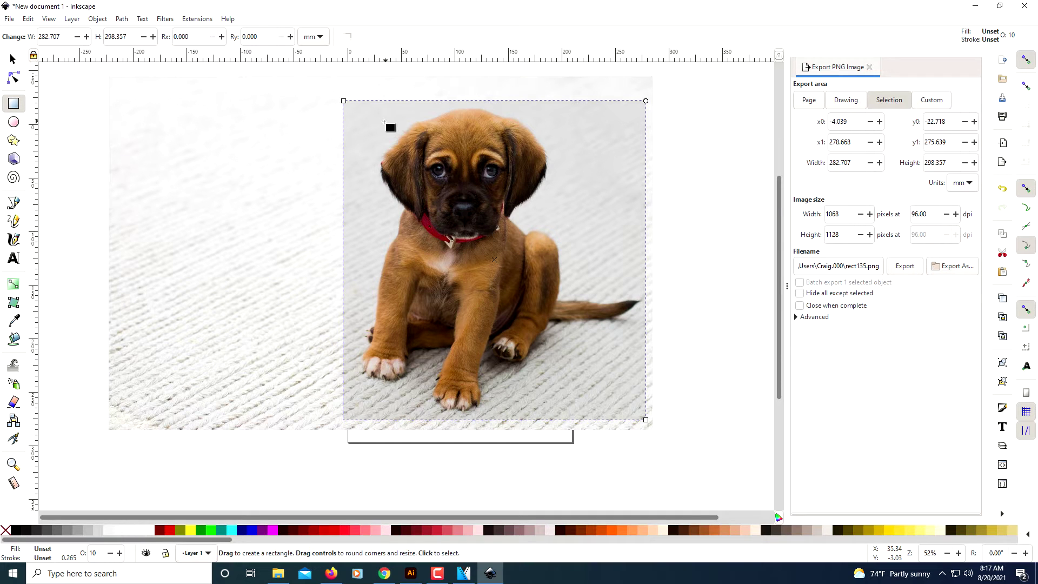
pyautogui.press('shift')
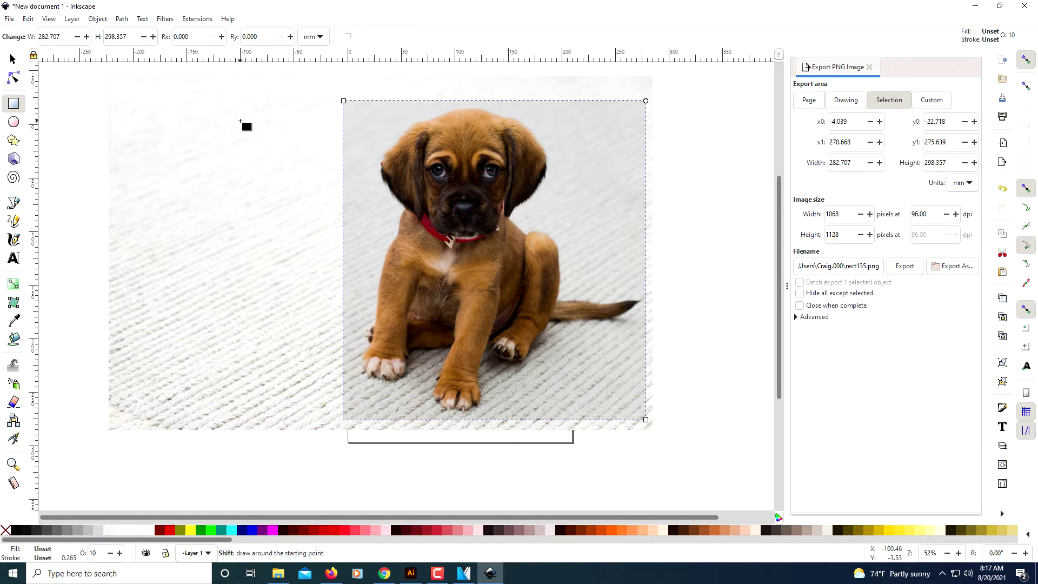
pyautogui.keyDown('shift'); pyautogui.click(241, 122); pyautogui.keyUp('shift')
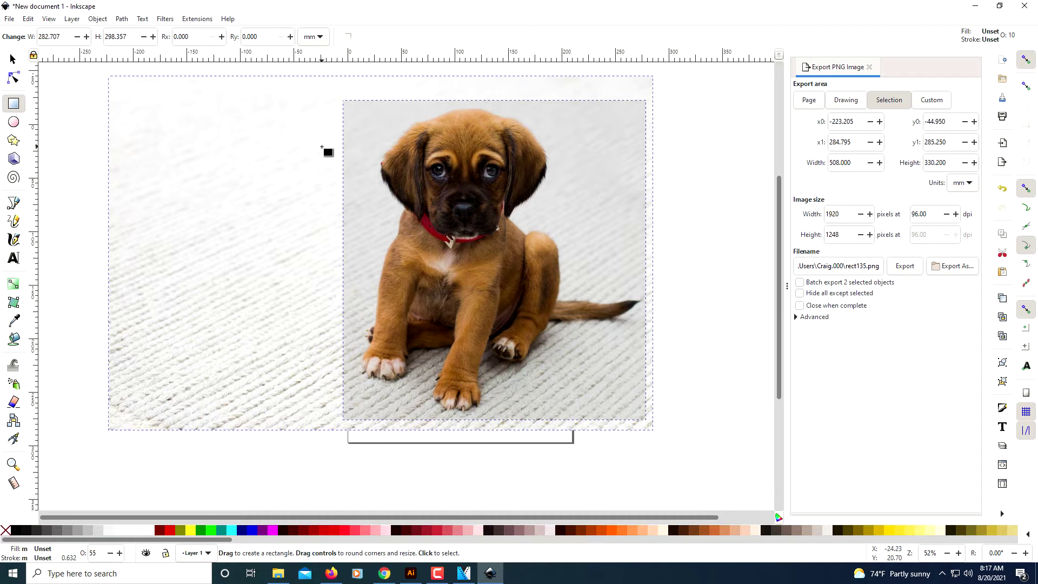
pyautogui.rightClick(347, 157)
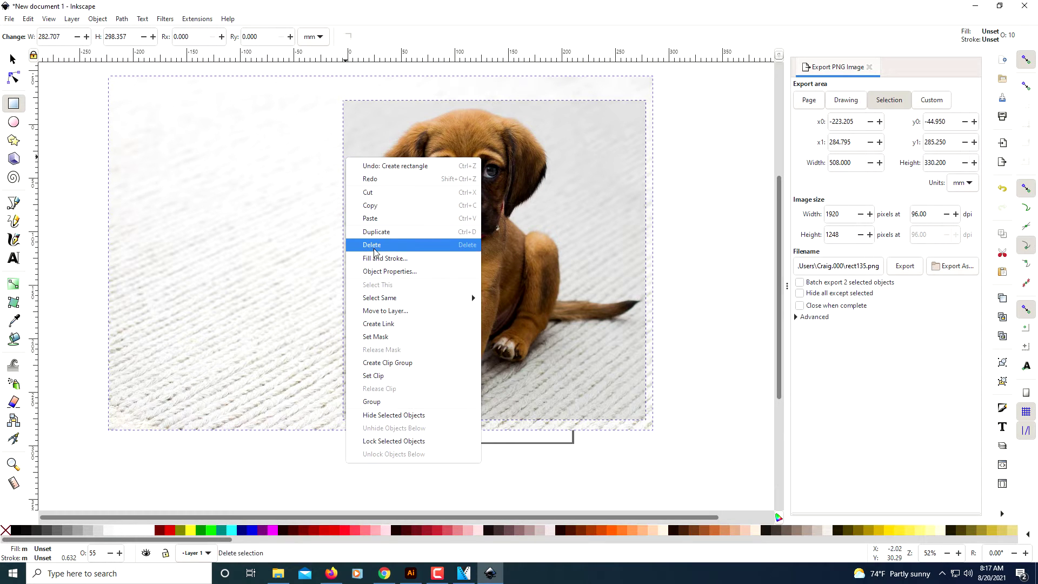
pyautogui.click(385, 376)
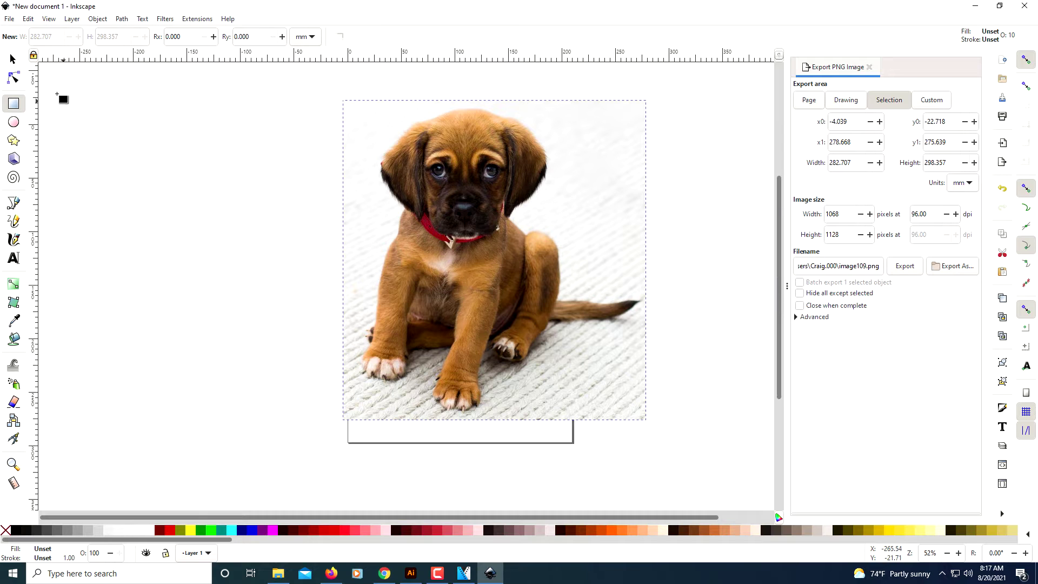
# Move the rectangular cropped photo to the left of the page and back over the page
pyautogui.click(13, 57)
pyautogui.moveTo(631, 162); pyautogui.dragTo(450, 178)
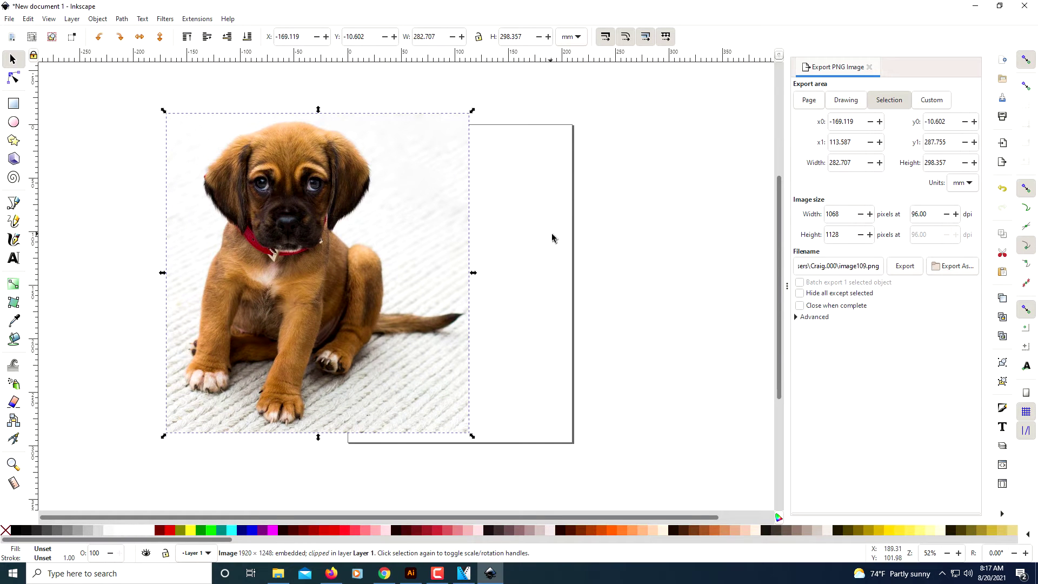
pyautogui.moveTo(437, 220); pyautogui.dragTo(570, 235)
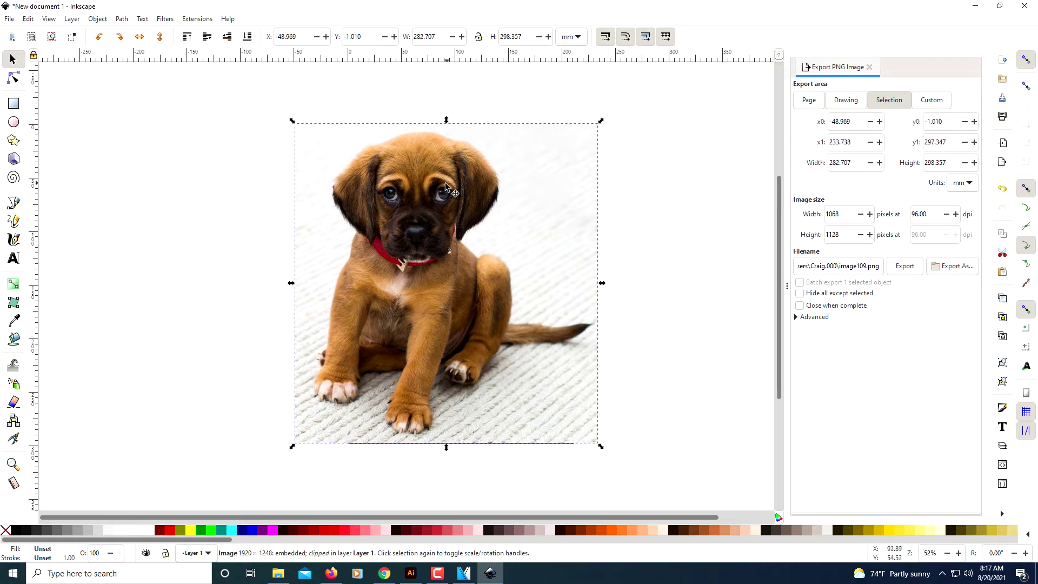
# Undo the photo moves and the rectangular clip to restore the full, uncropped image
pyautogui.hotkey('ctrl', 'z')
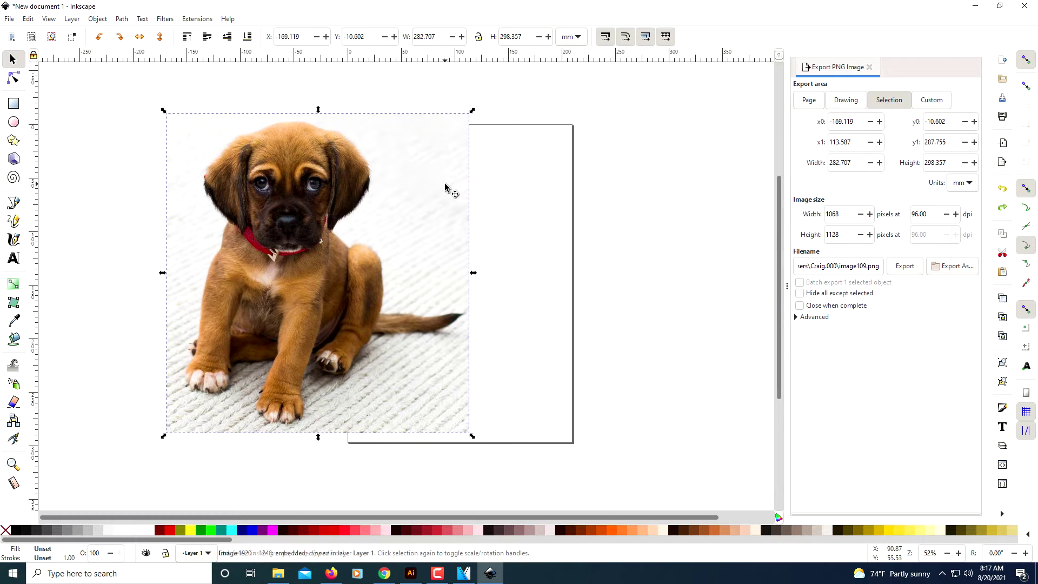
pyautogui.hotkey('ctrl', 'z')
pyautogui.hotkey('ctrl', 'z')
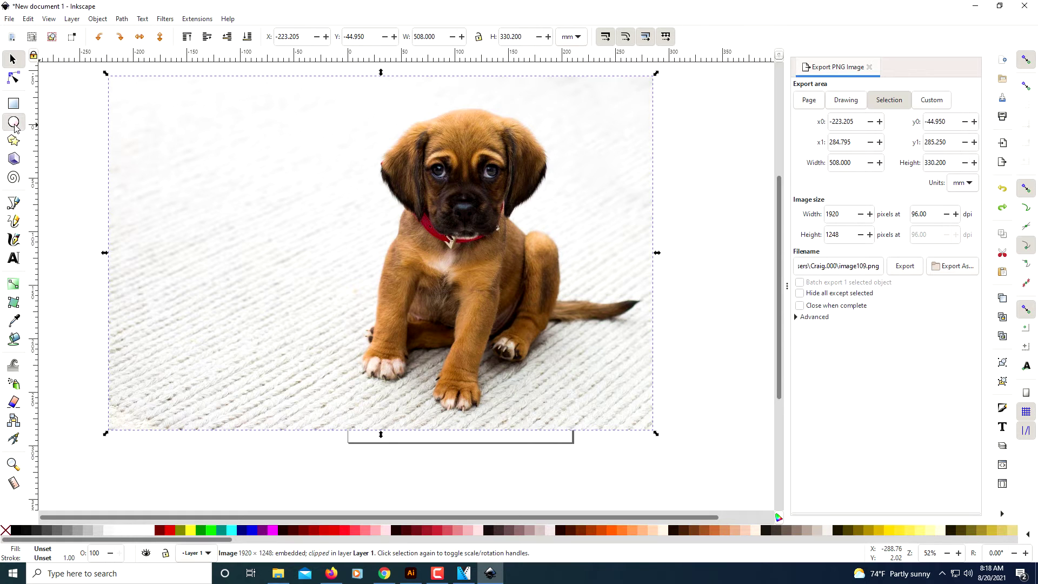
# Draw an ellipse about 327 by 299 mm around the puppy and clip the photo to it
pyautogui.click(13, 122)
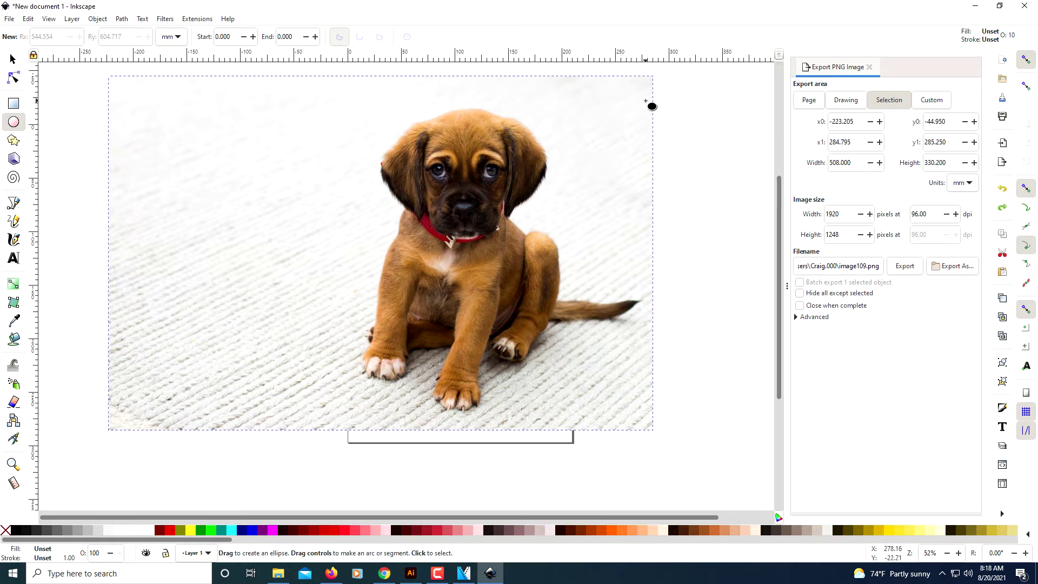
pyautogui.moveTo(645, 101); pyautogui.dragTo(295, 420)
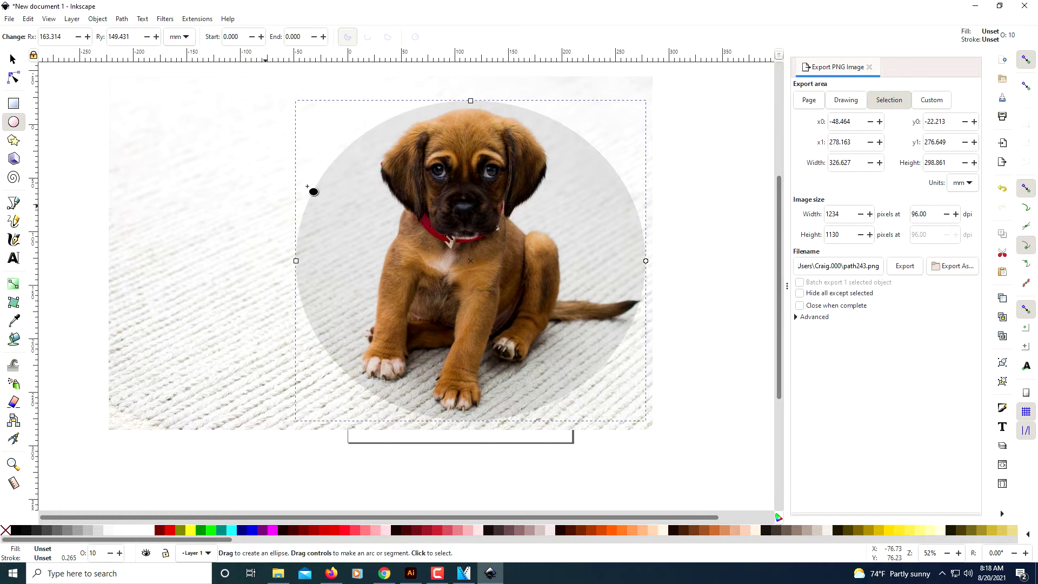
pyautogui.press('shift')
pyautogui.keyDown('shift'); pyautogui.click(207, 135); pyautogui.keyUp('shift')
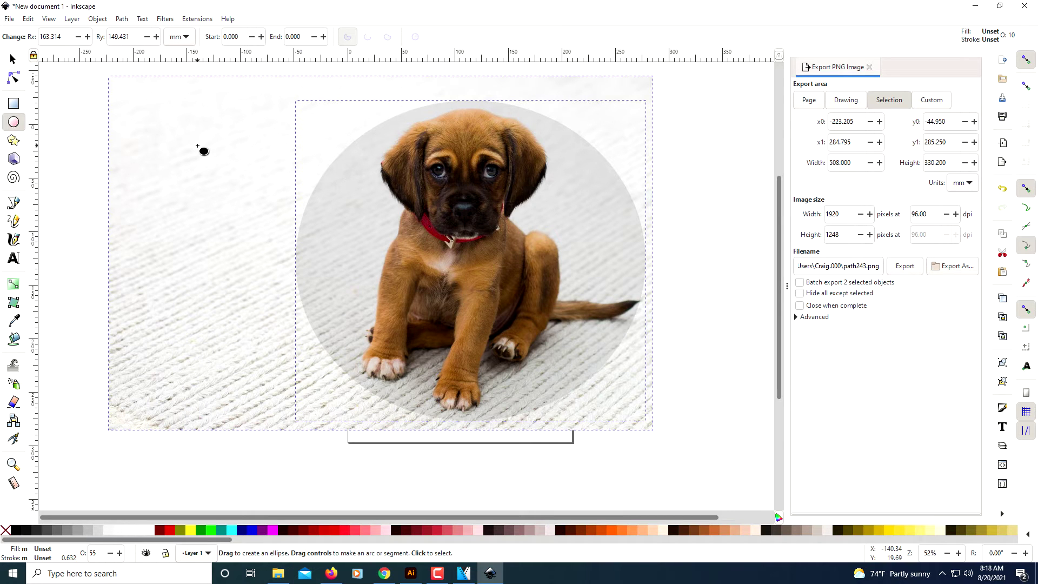
pyautogui.rightClick(337, 174)
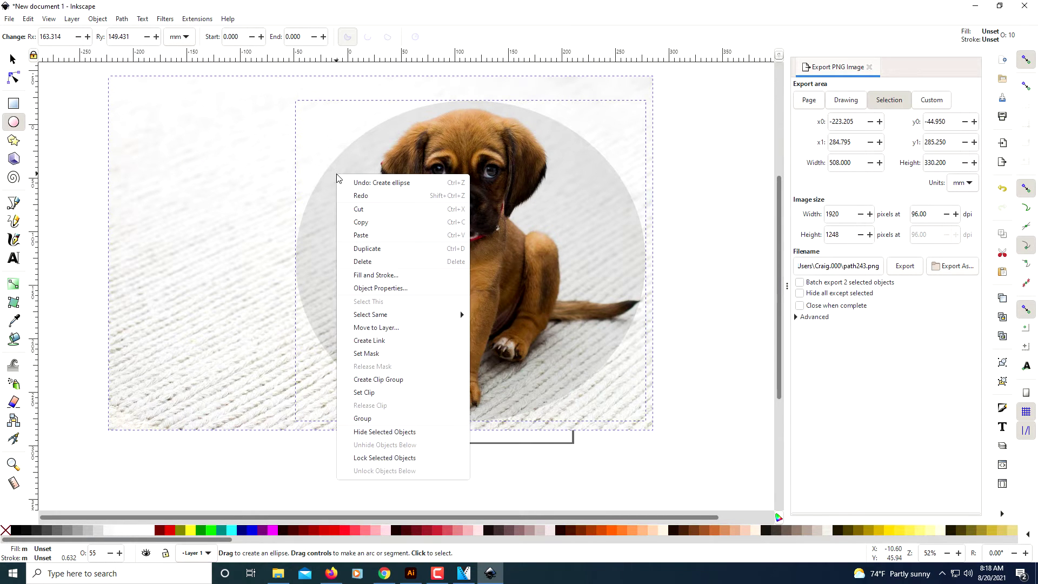
pyautogui.click(386, 394)
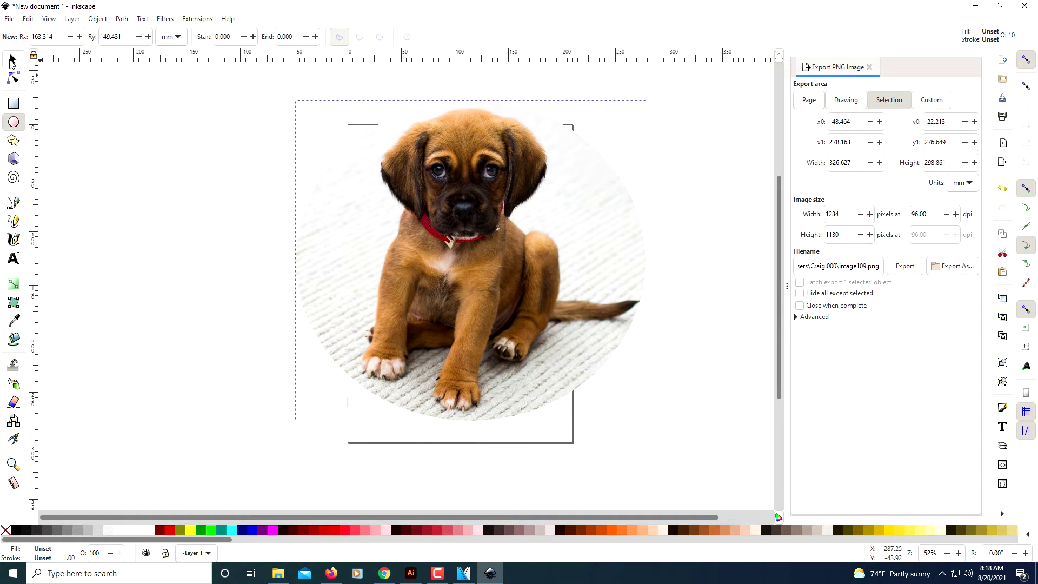
# Move the oval cropped photo slightly down and left, undo back to the full image, and deselect it
pyautogui.click(12, 59)
pyautogui.moveTo(568, 226); pyautogui.dragTo(553, 246)
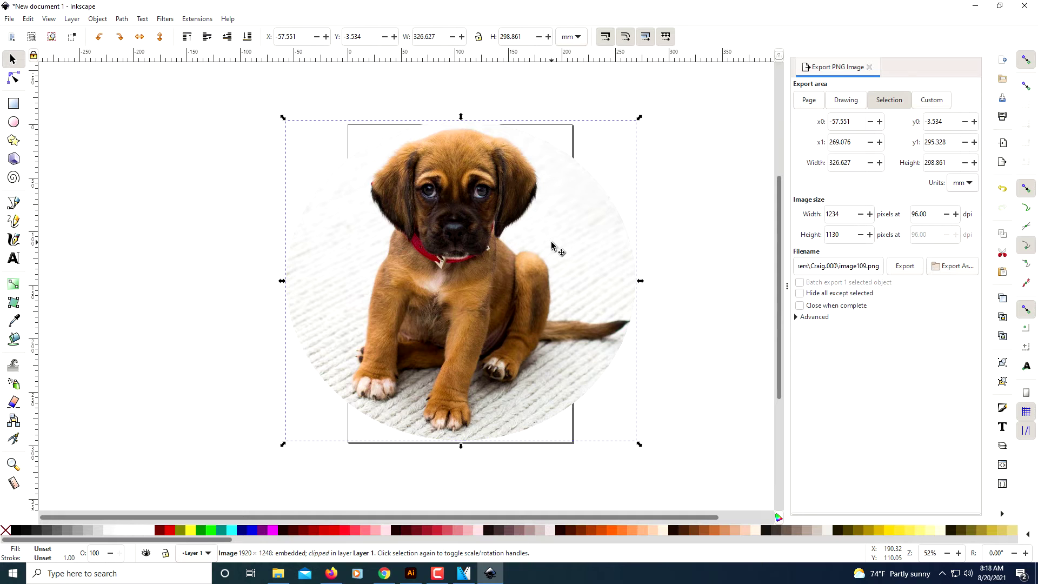
pyautogui.hotkey('ctrl', 'z')
pyautogui.hotkey('ctrl', 'z')
pyautogui.hotkey('ctrl', 'z')
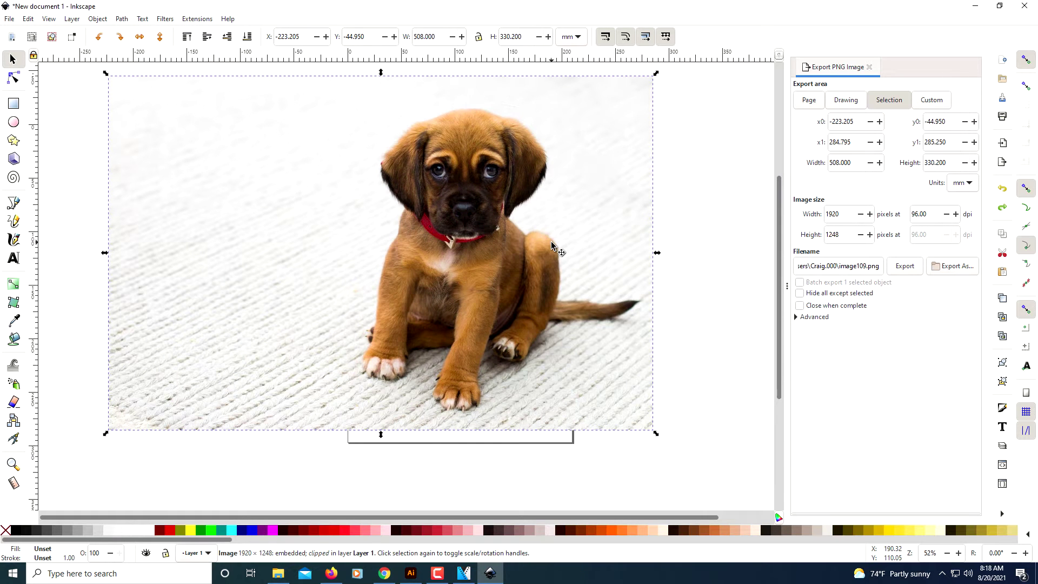
pyautogui.press('Escape')
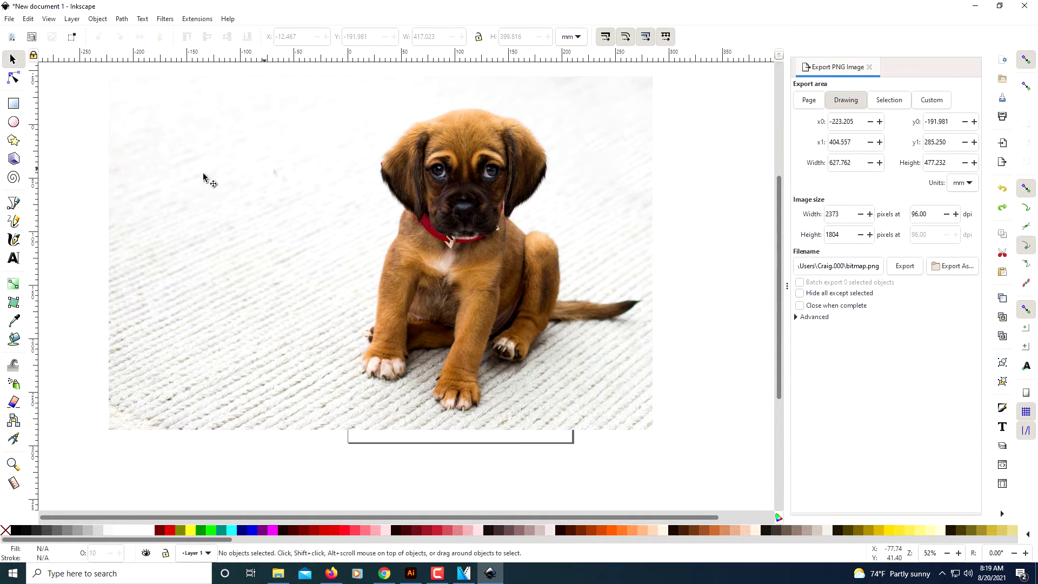
# Draw a five-pointed star about 255 by 244 mm and position it over the puppy's head and chest
pyautogui.click(14, 144)
pyautogui.moveTo(453, 171); pyautogui.dragTo(365, 284)
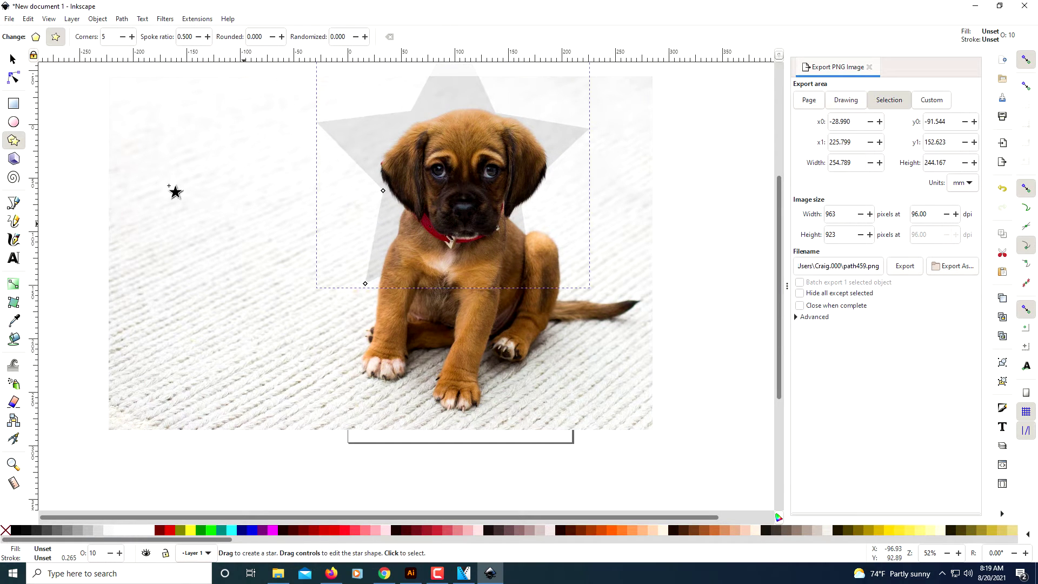
pyautogui.click(13, 59)
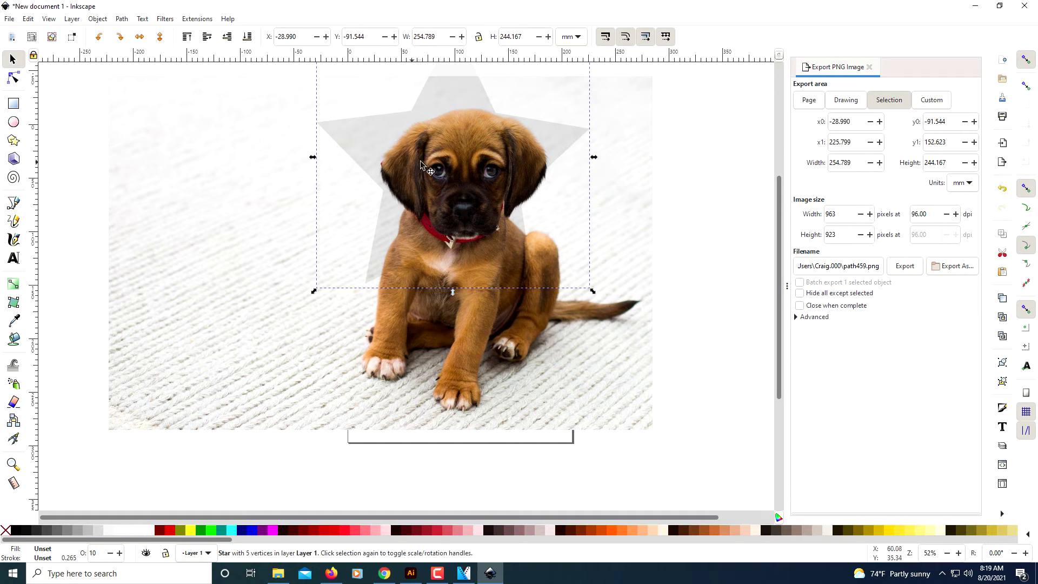
pyautogui.moveTo(435, 163); pyautogui.dragTo(452, 223)
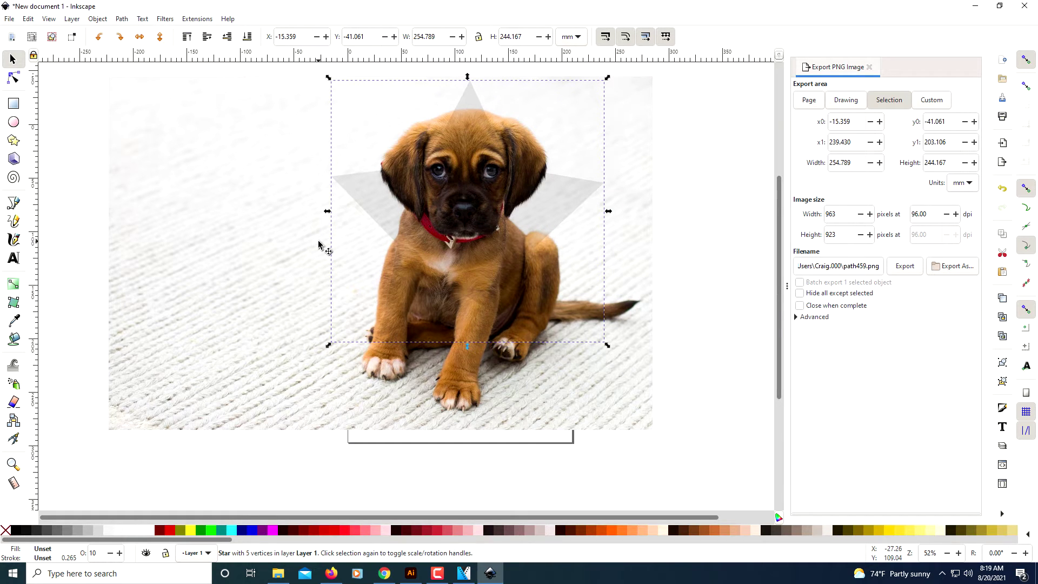
# Clip the photo to the star, and undo back to the full image without the star
pyautogui.keyDown('shift'); pyautogui.click(199, 188); pyautogui.keyUp('shift')
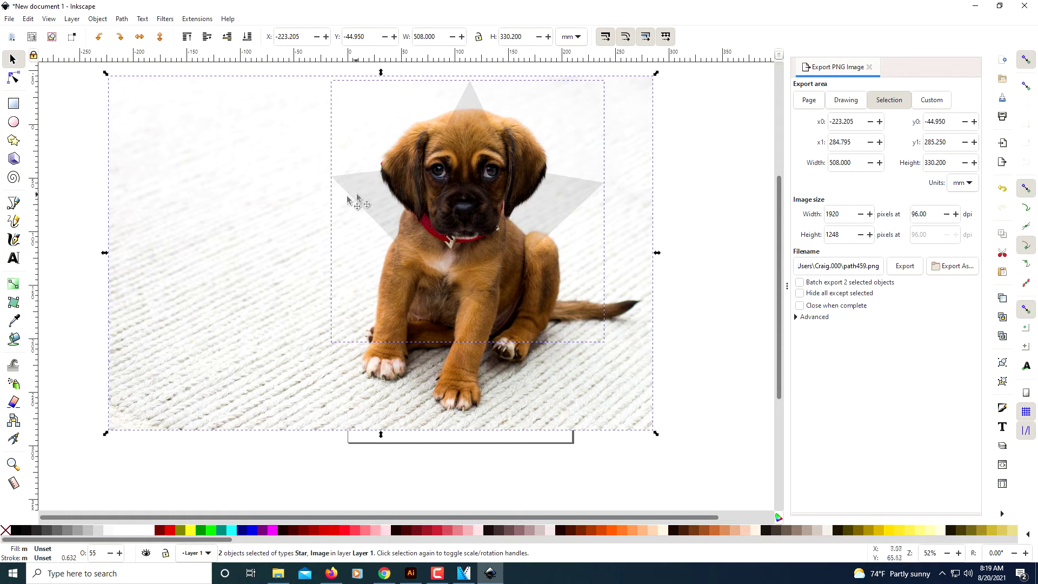
pyautogui.rightClick(377, 203)
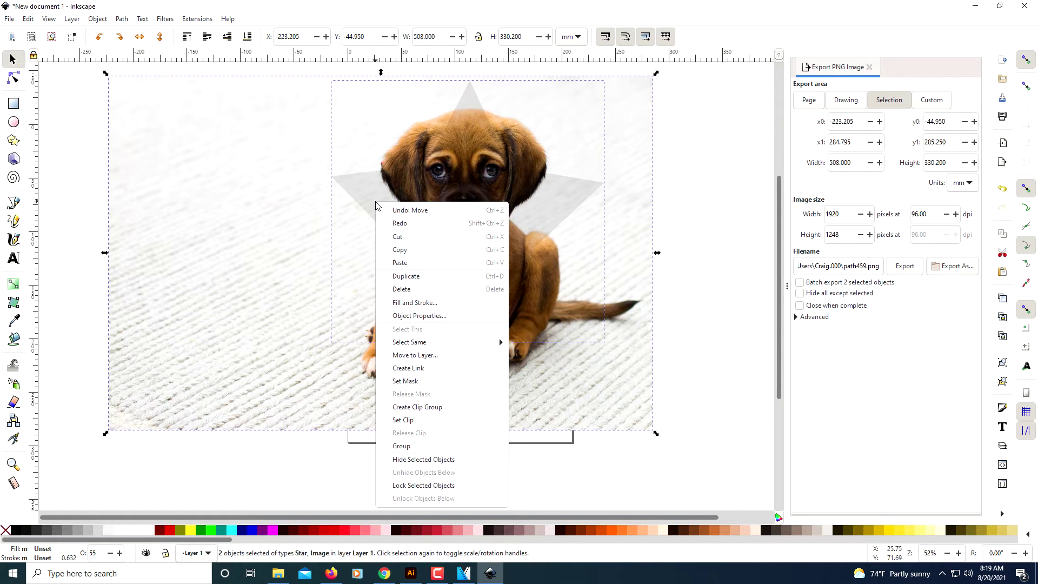
pyautogui.click(425, 420)
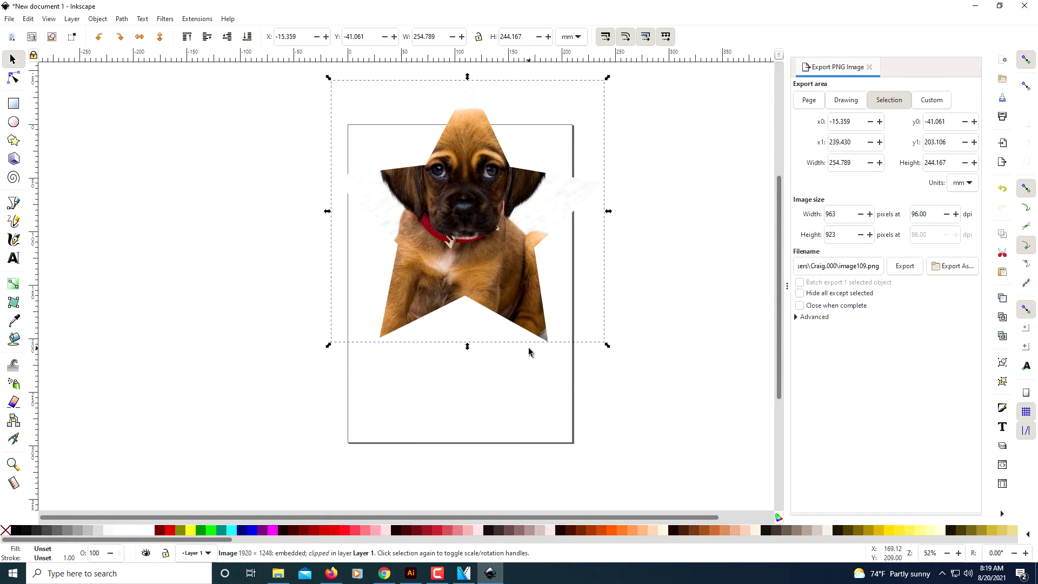
pyautogui.press('ctrl')
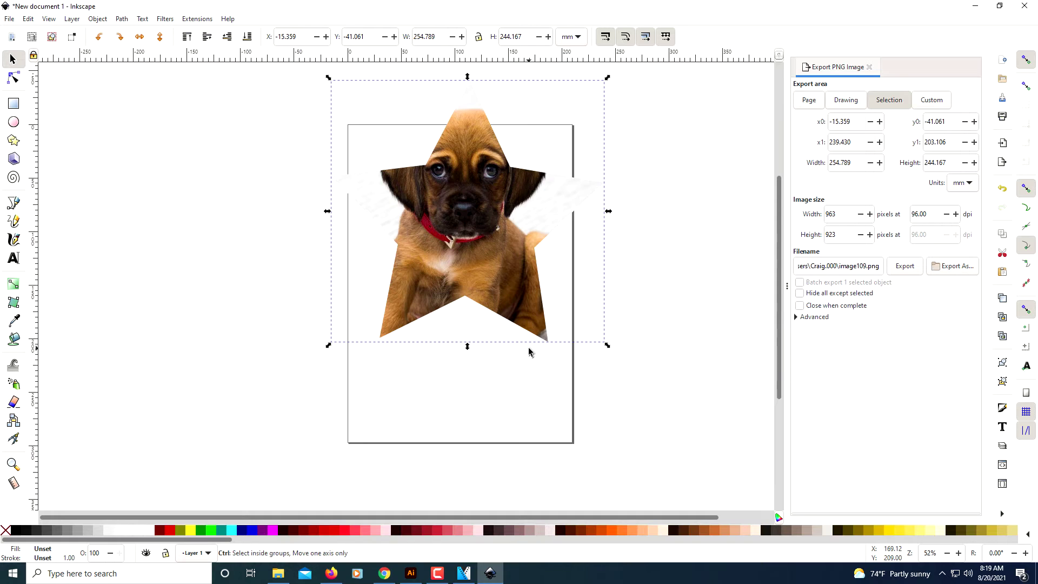
pyautogui.keyDown('ctrl'); pyautogui.click(528, 350); pyautogui.keyUp('ctrl')
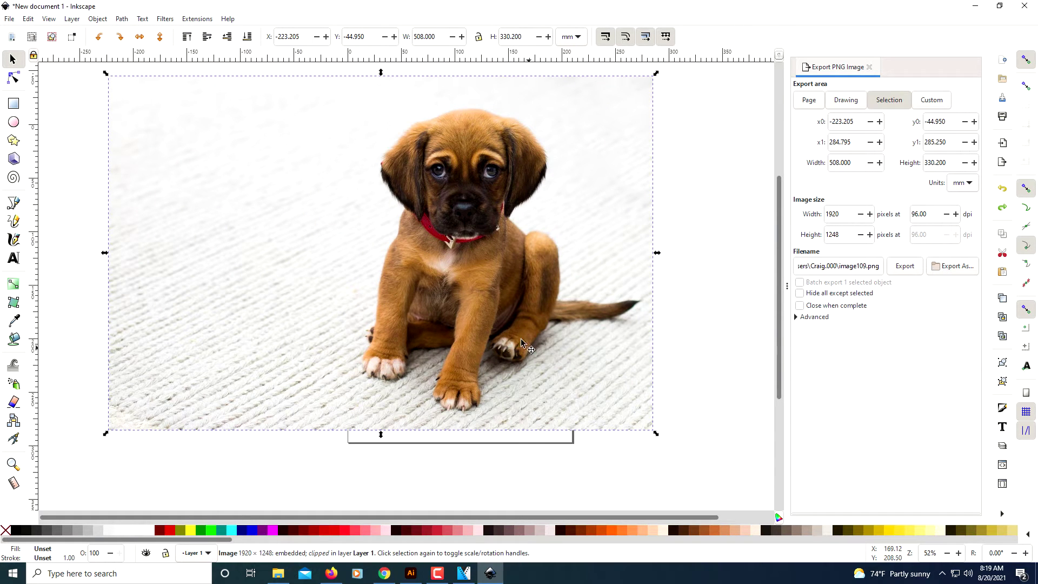
# Add the text "A" on the photo just left of the puppy's chest and select it as an object
pyautogui.click(14, 259)
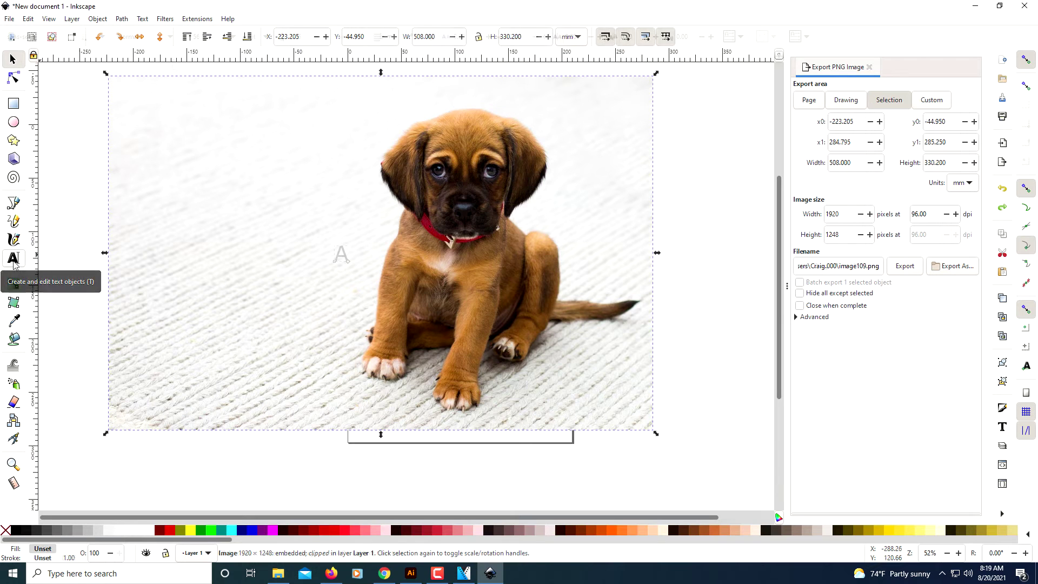
pyautogui.click(334, 261)
pyautogui.write('A')
pyautogui.click(11, 61)
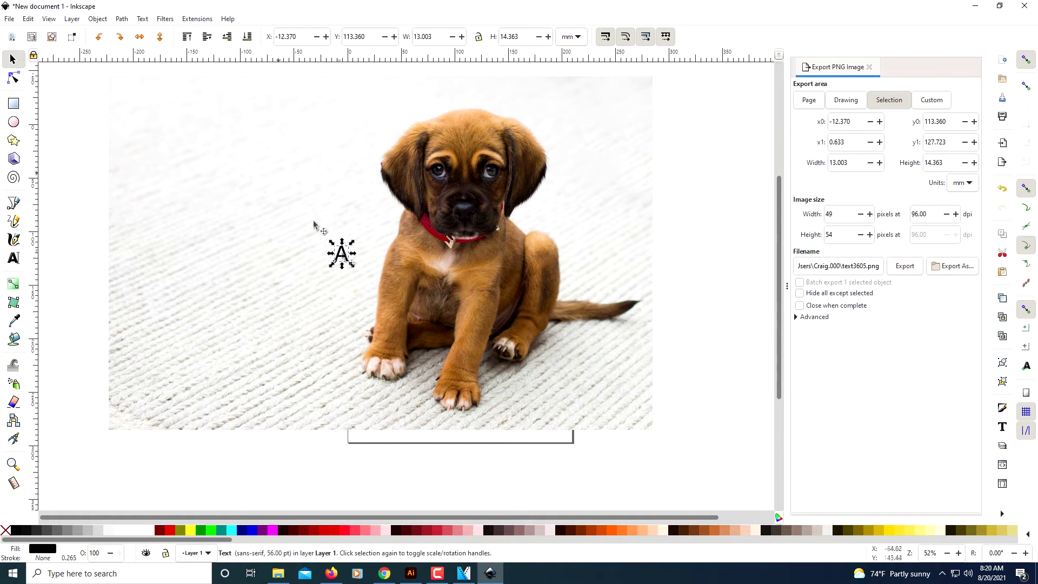
pyautogui.click(342, 257)
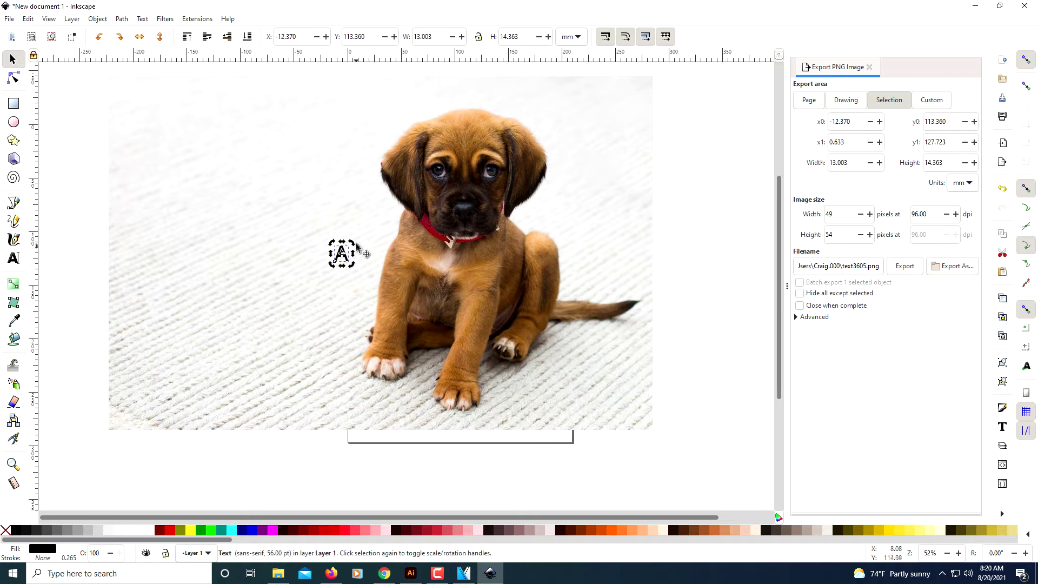
# Enlarge the letter "A" to about 214 by 159 mm and position it over the puppy's face and chest
pyautogui.click(346, 261)
pyautogui.moveTo(355, 243); pyautogui.dragTo(567, 88)
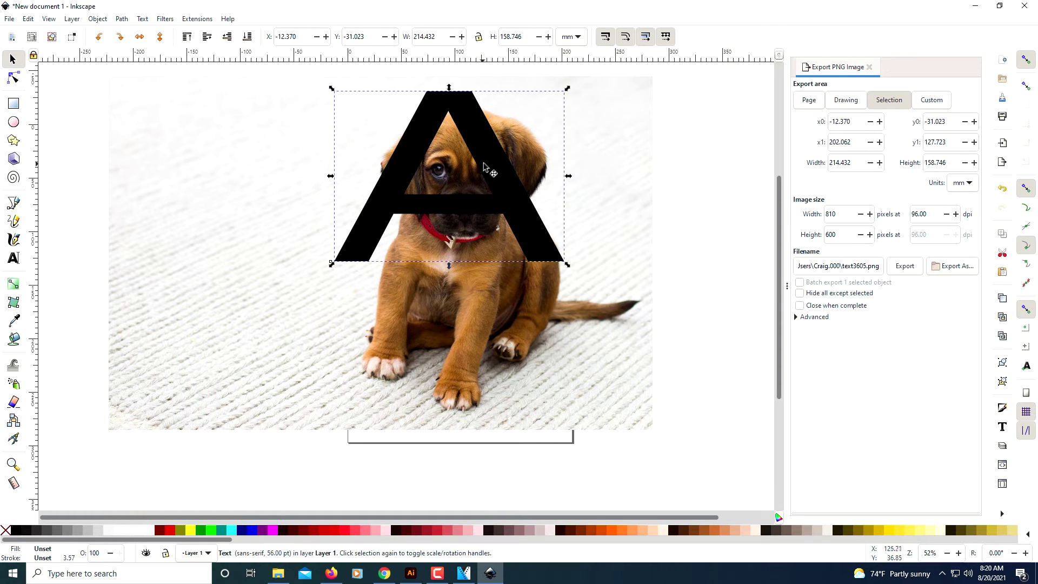
pyautogui.moveTo(485, 164); pyautogui.dragTo(509, 214)
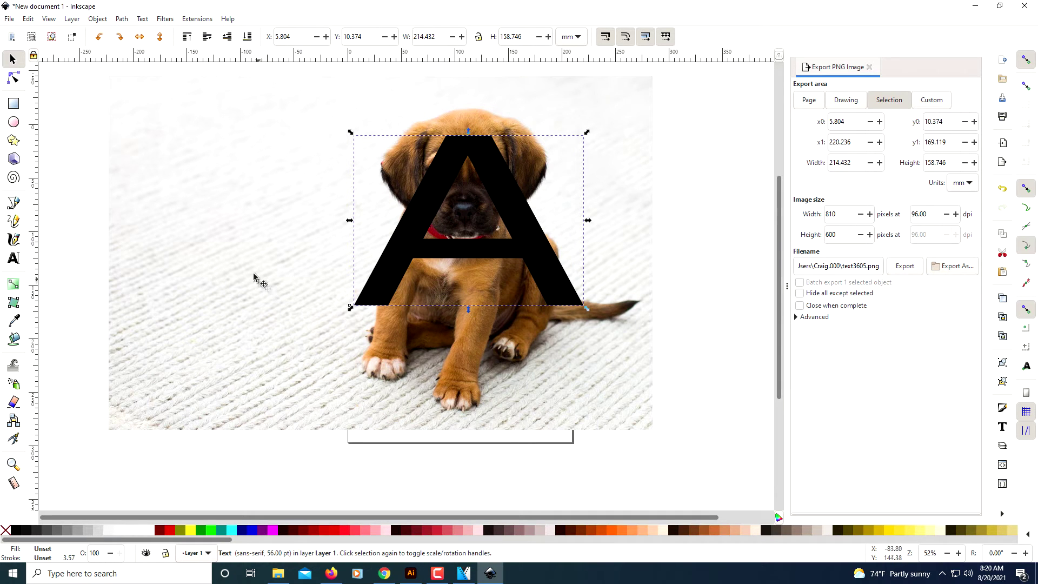
# Select the photo together with the letter "A" and clip the photo to the letter
pyautogui.keyDown('shift'); pyautogui.click(209, 207); pyautogui.keyUp('shift')
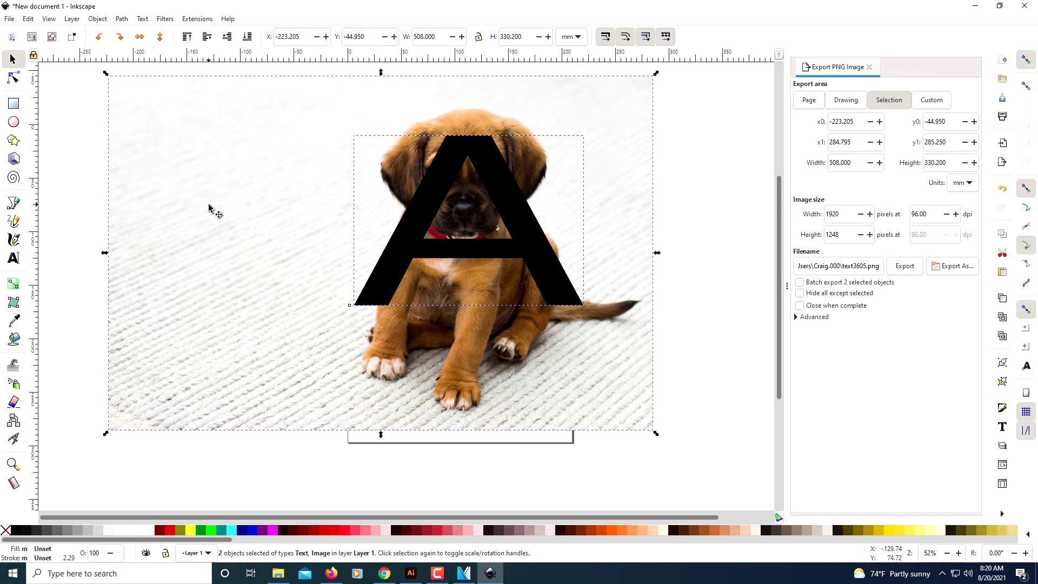
pyautogui.rightClick(394, 229)
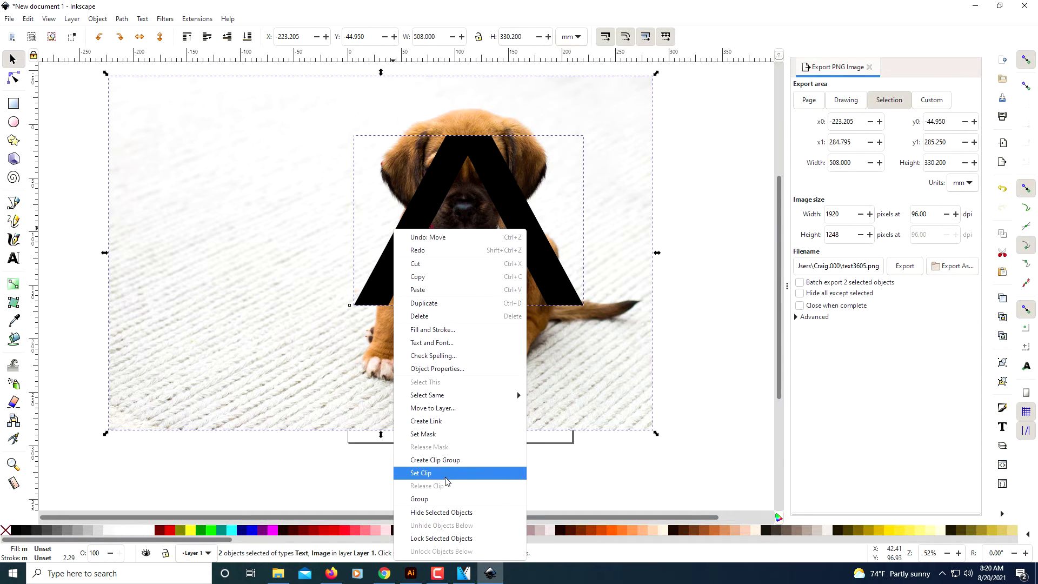
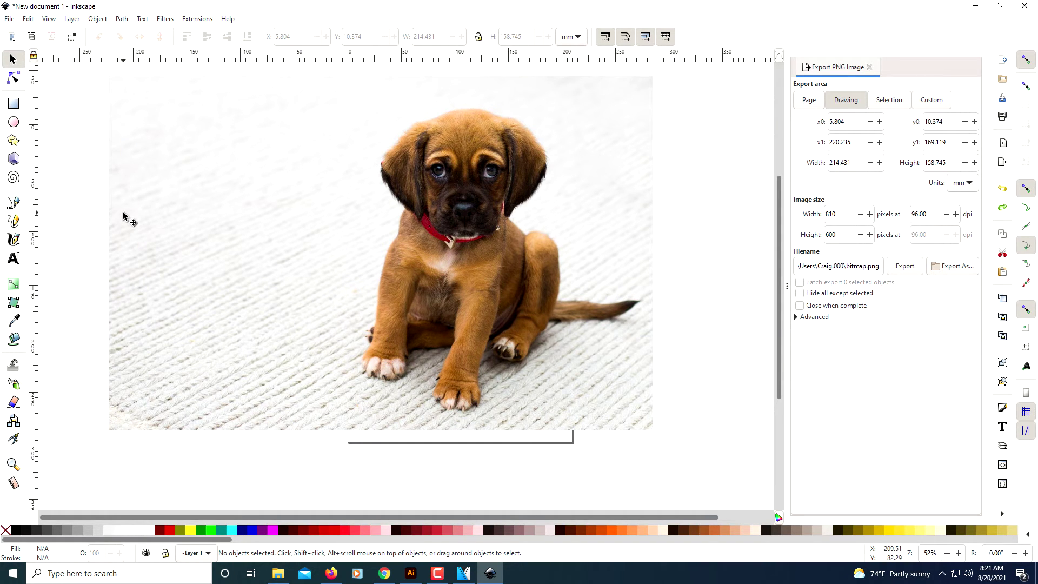
# Start a Bezier path at the top of the puppy's right-hand ear and trace over the crown to the outer edge of the left-hand ear
pyautogui.click(13, 204)
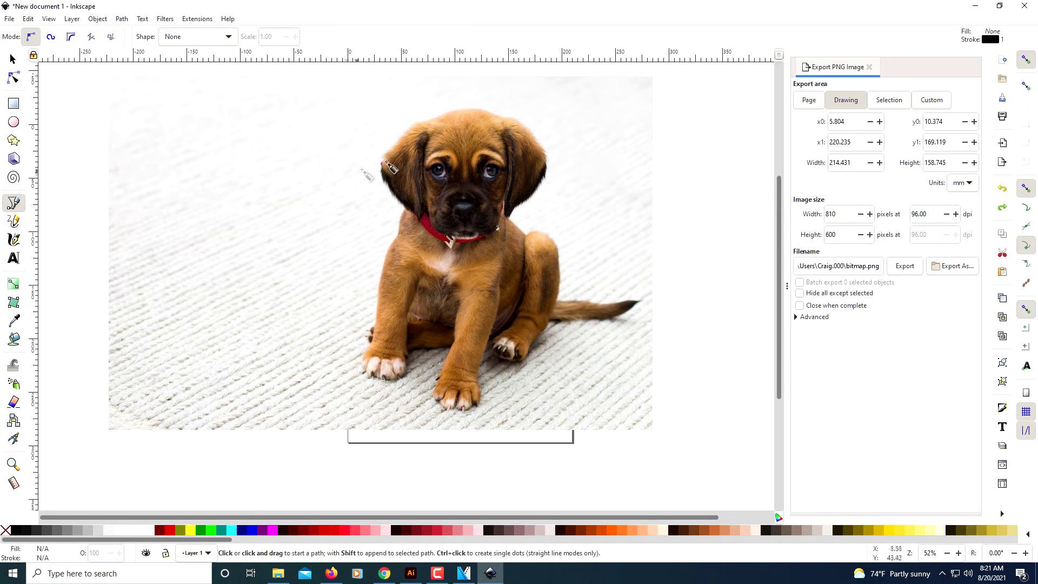
pyautogui.click(502, 117)
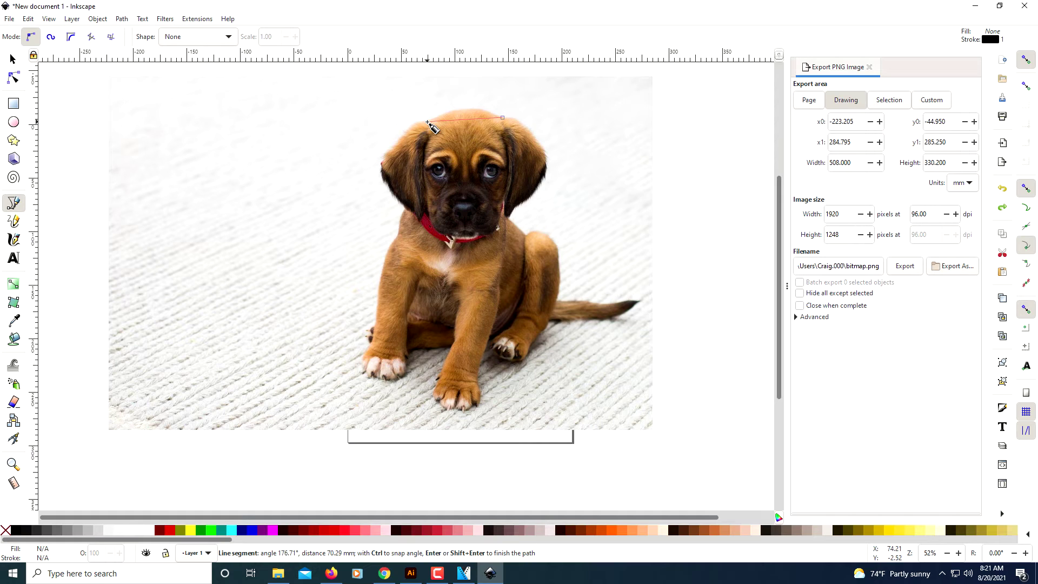
pyautogui.moveTo(427, 123); pyautogui.dragTo(420, 136)
pyautogui.moveTo(428, 123); pyautogui.dragTo(385, 147)
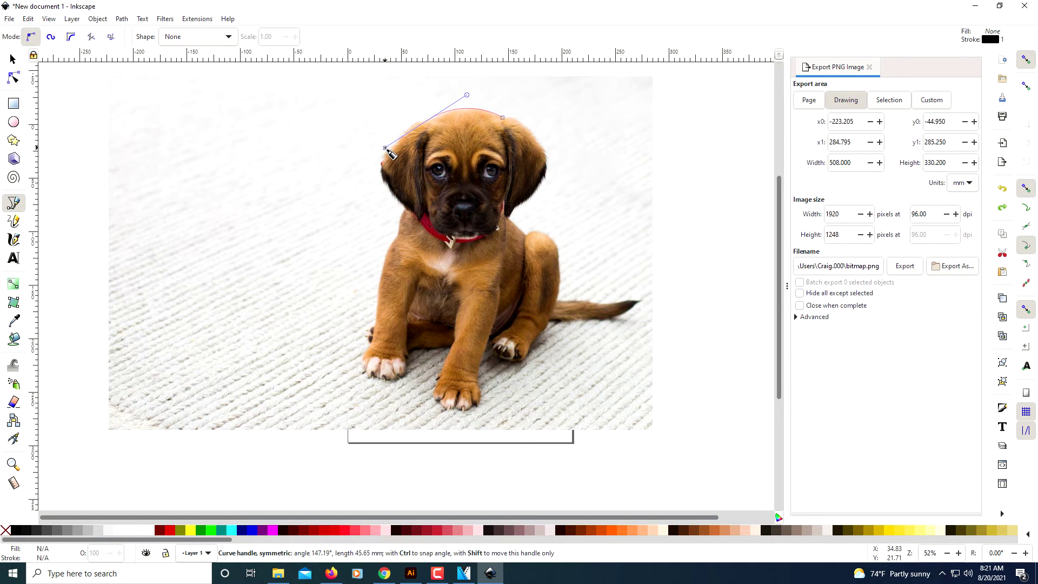
pyautogui.moveTo(385, 147); pyautogui.dragTo(426, 123)
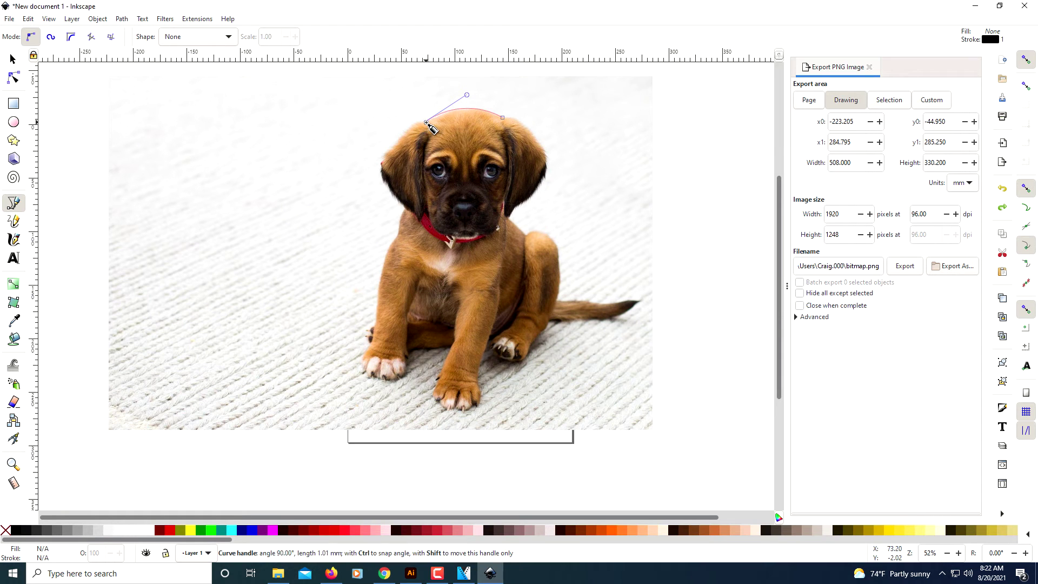
pyautogui.click(383, 177)
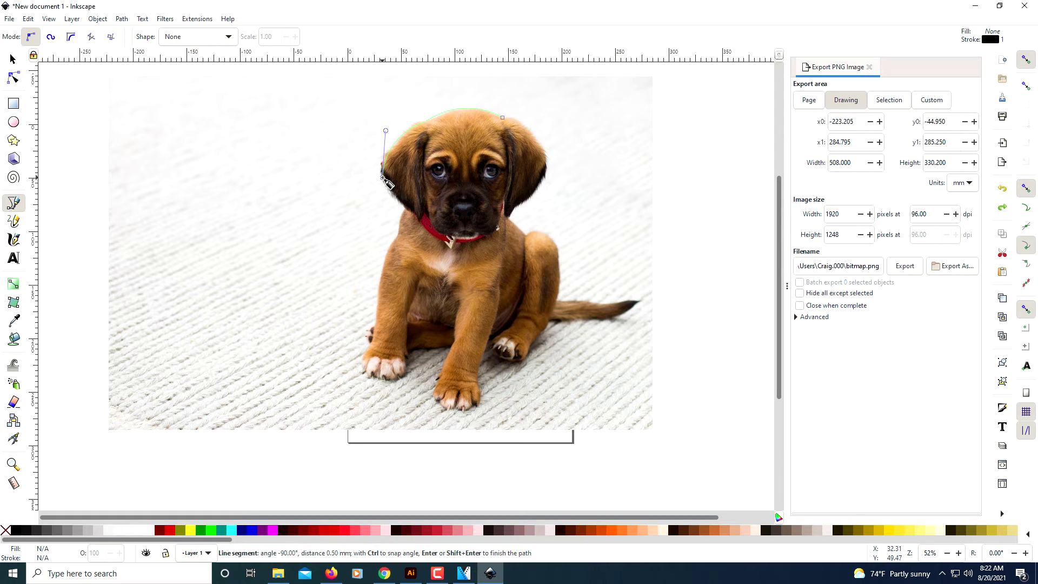
# Continue the path along the lower edge of the left-hand ear, down the neck and over the shoulder to the upper foreleg
pyautogui.moveTo(406, 210); pyautogui.dragTo(405, 212)
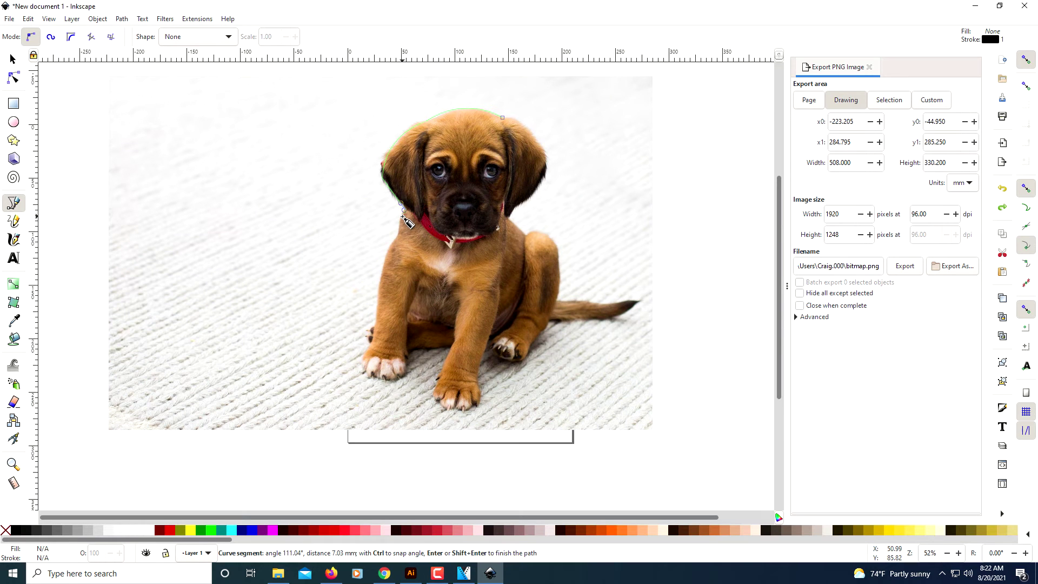
pyautogui.click(400, 224)
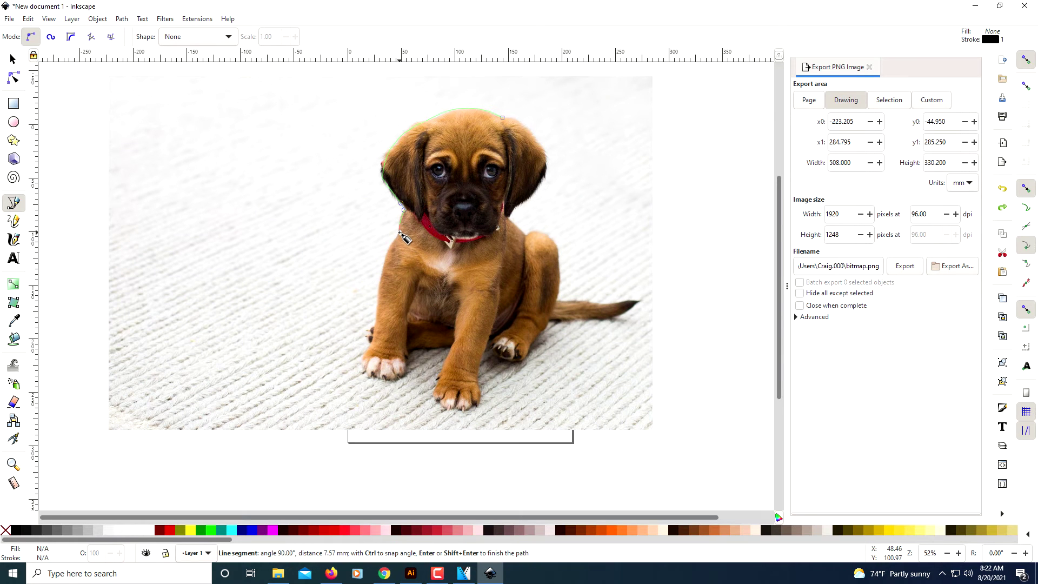
pyautogui.click(399, 234)
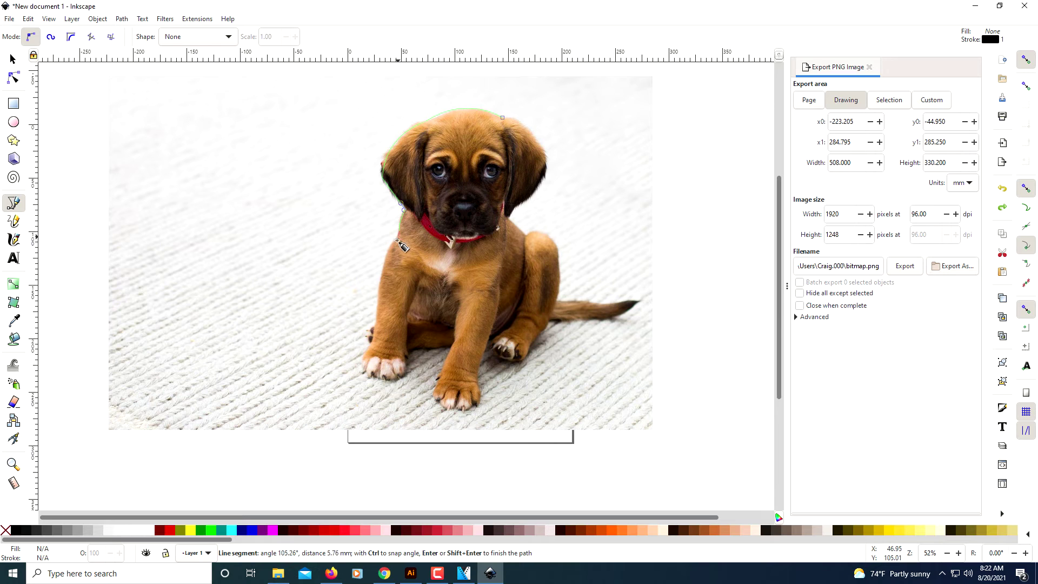
pyautogui.moveTo(380, 283); pyautogui.dragTo(384, 298)
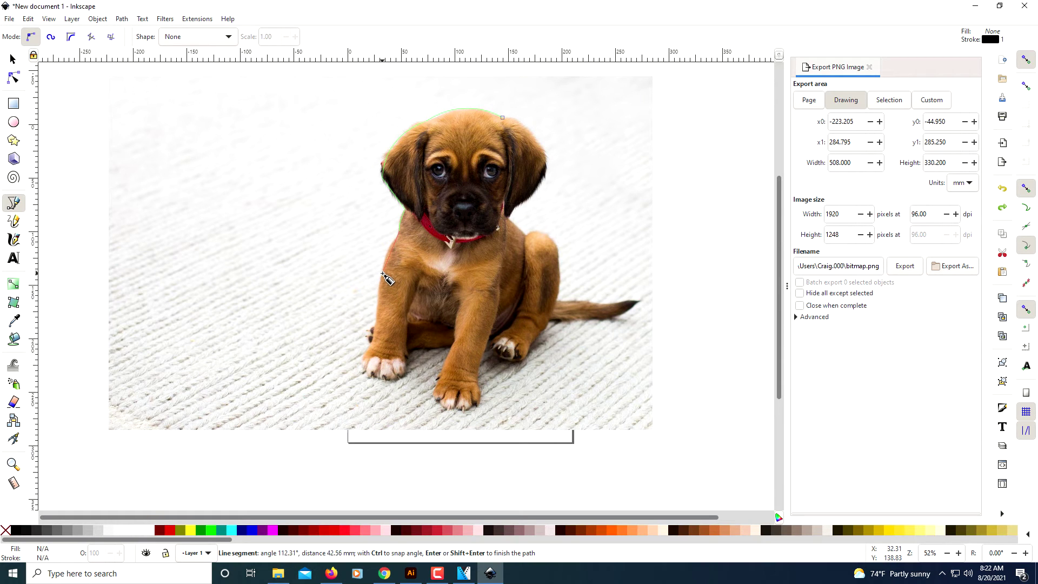
pyautogui.moveTo(382, 275); pyautogui.dragTo(381, 282)
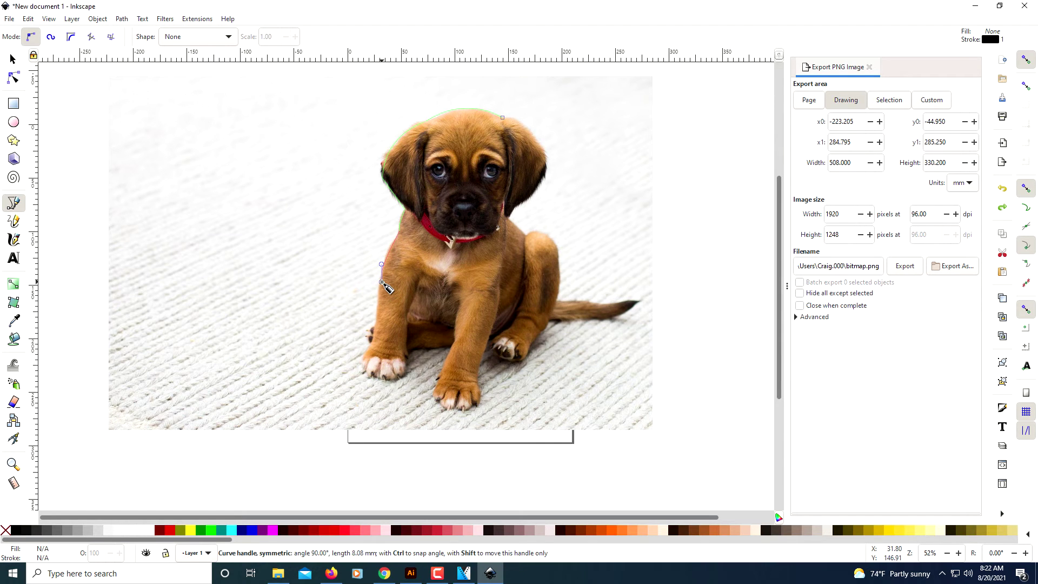
pyautogui.moveTo(381, 282); pyautogui.dragTo(381, 280)
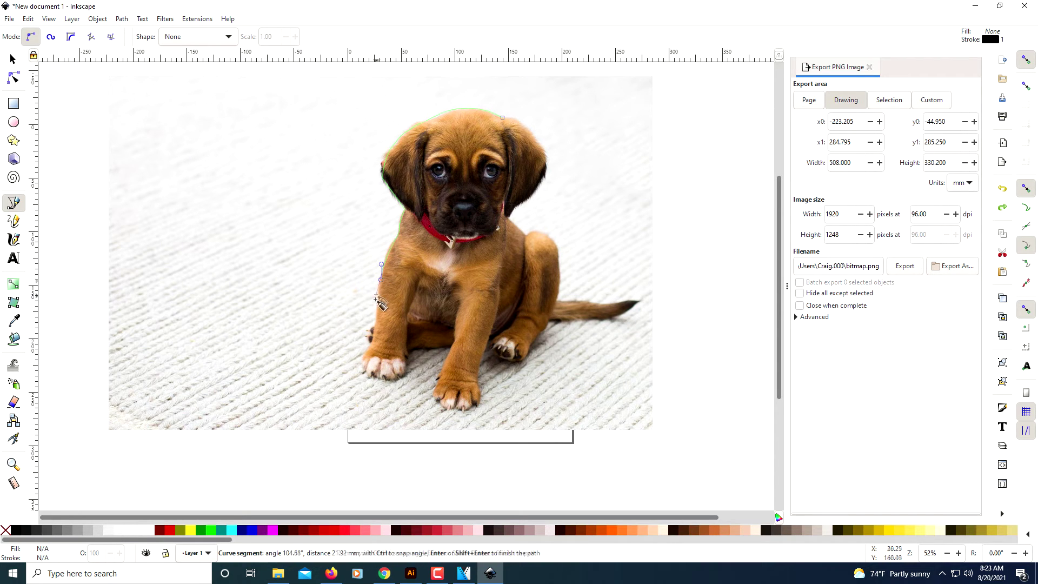
# Trace the path down the left-hand foreleg, around its paw and under the belly to the other foreleg
pyautogui.click(378, 335)
pyautogui.click(371, 348)
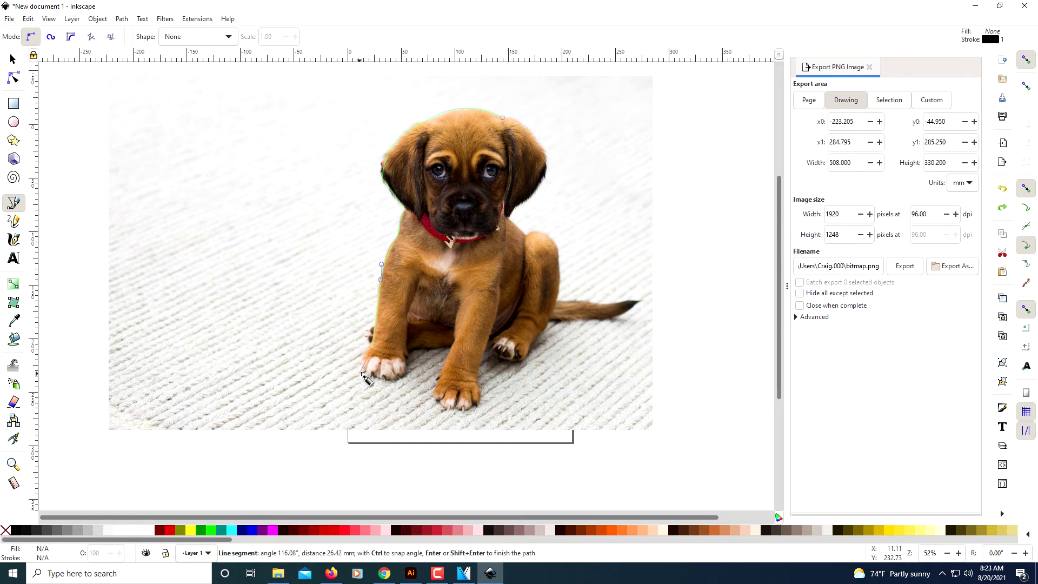
pyautogui.moveTo(363, 373)
pyautogui.mouseDown()
pyautogui.moveTo(365, 392)
pyautogui.moveTo(365, 372)
pyautogui.mouseUp()
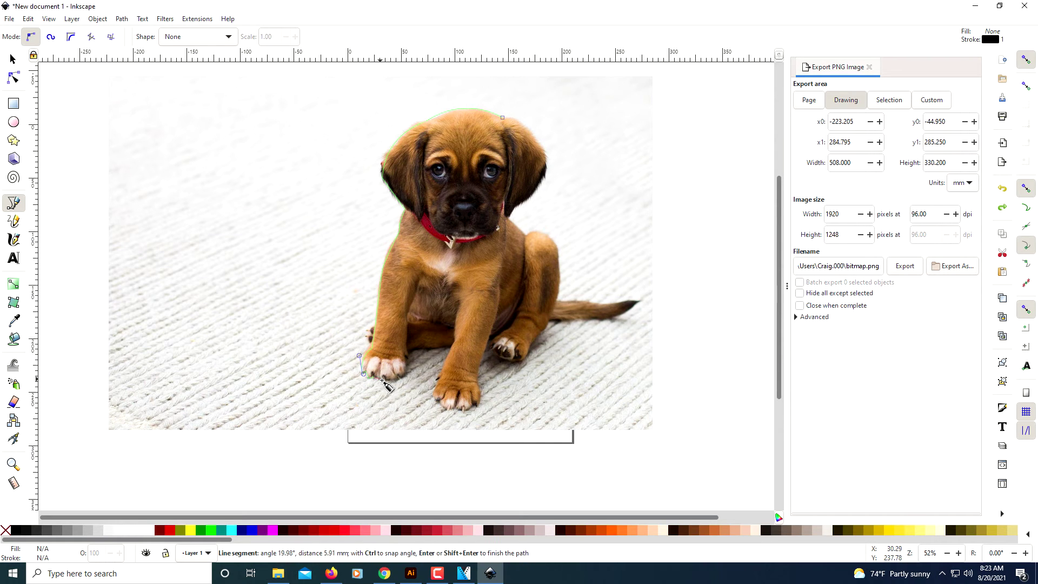
pyautogui.click(401, 379)
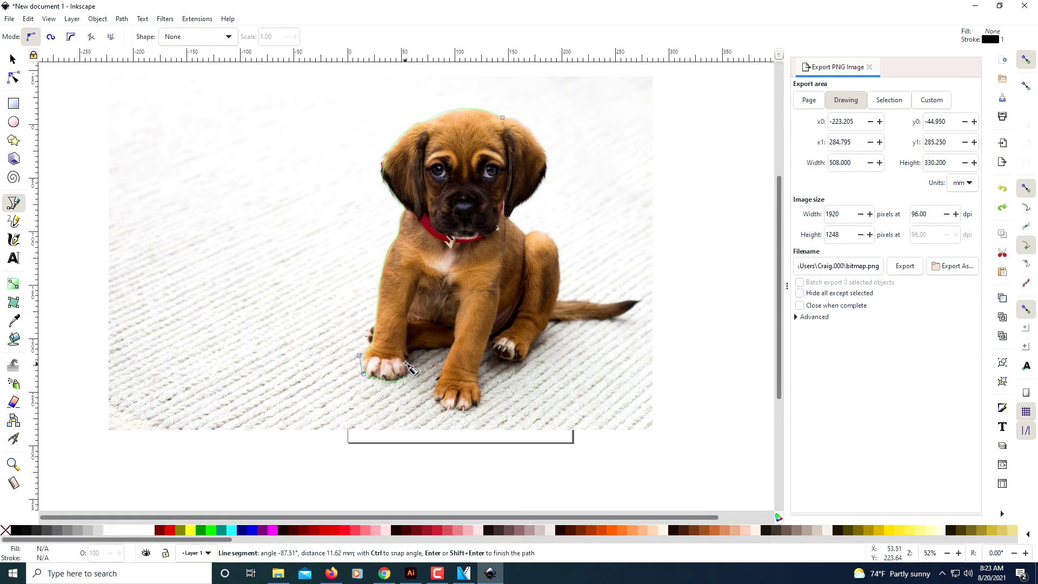
pyautogui.click(406, 361)
pyautogui.click(409, 354)
pyautogui.click(451, 350)
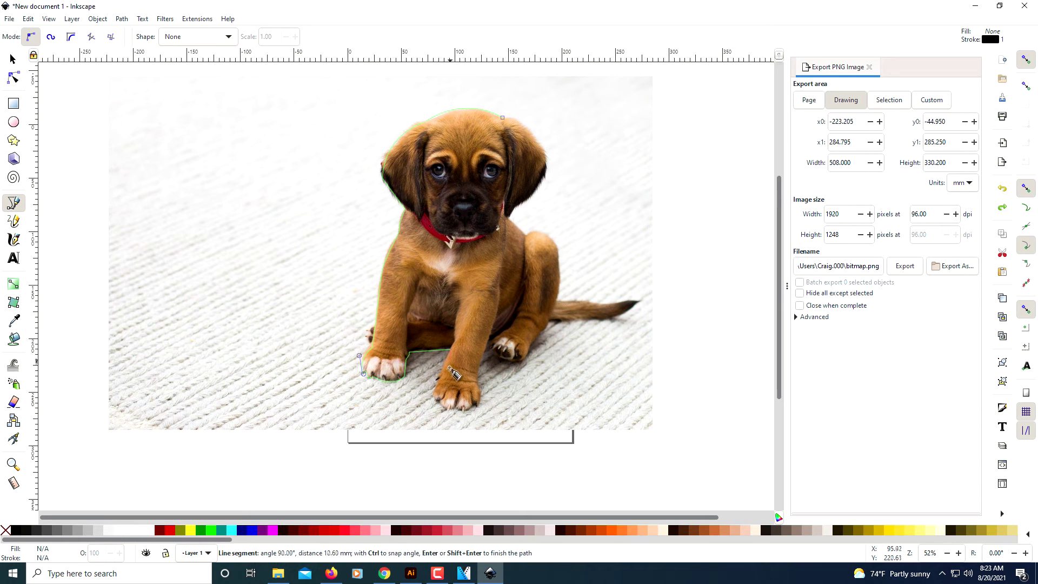
# Trace the path around the central front paw and up the foreleg's right side to where it meets the hind paw
pyautogui.click(436, 395)
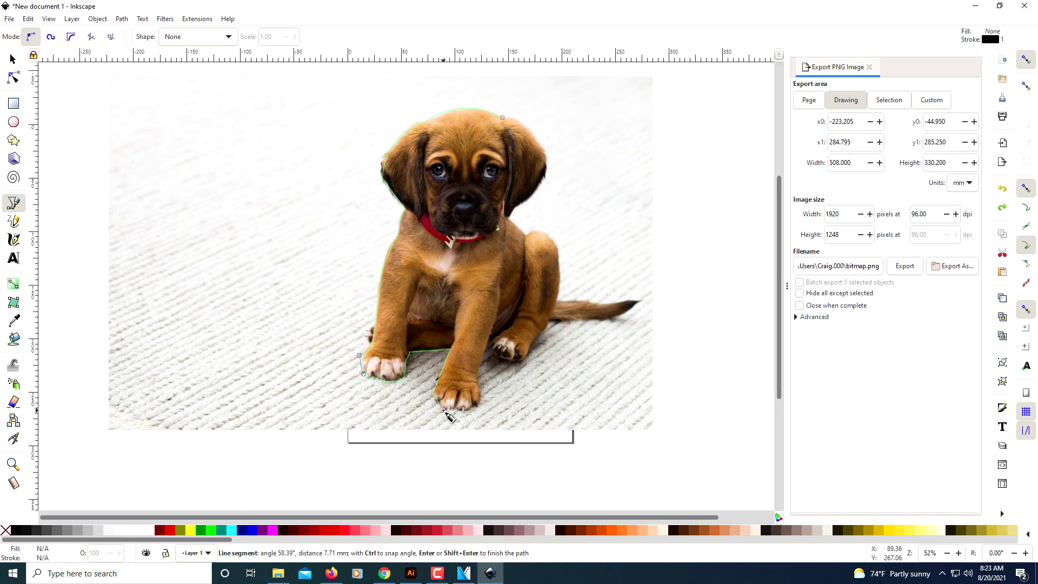
pyautogui.click(447, 406)
pyautogui.click(473, 407)
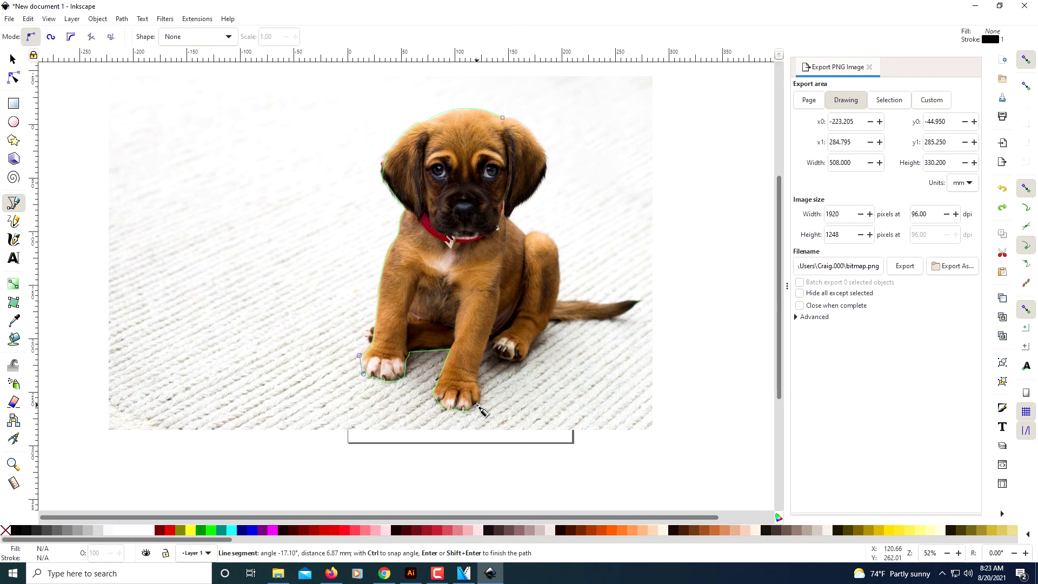
pyautogui.click(483, 403)
pyautogui.moveTo(483, 371)
pyautogui.mouseDown()
pyautogui.moveTo(490, 358)
pyautogui.moveTo(480, 368)
pyautogui.mouseUp()
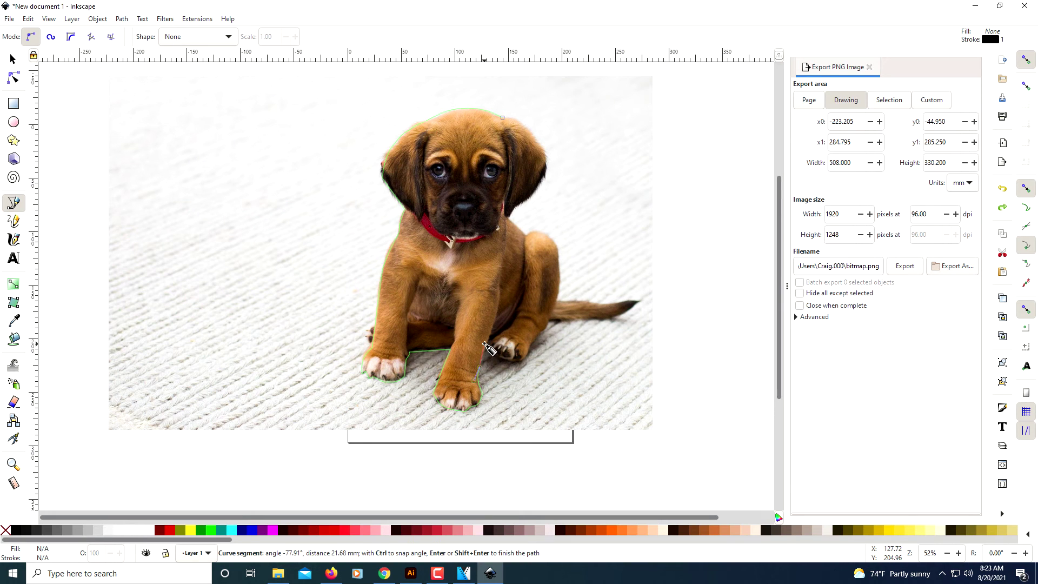
pyautogui.click(489, 341)
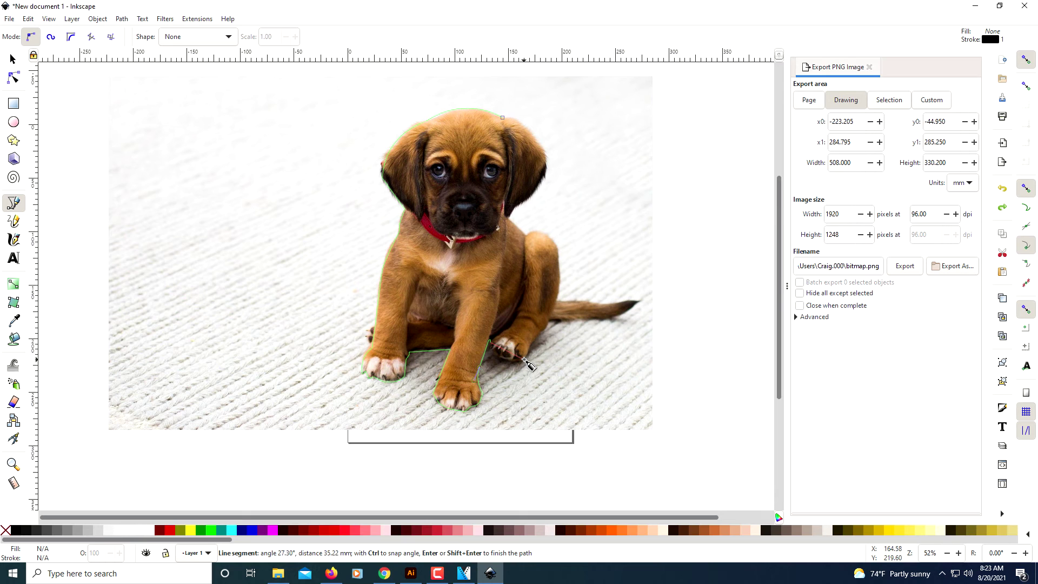
# Trace the path around the hind paw, along the tail's underside to its tip, and back along its upper edge to the haunch
pyautogui.moveTo(525, 360)
pyautogui.mouseDown()
pyautogui.moveTo(558, 349)
pyautogui.moveTo(529, 357)
pyautogui.mouseUp()
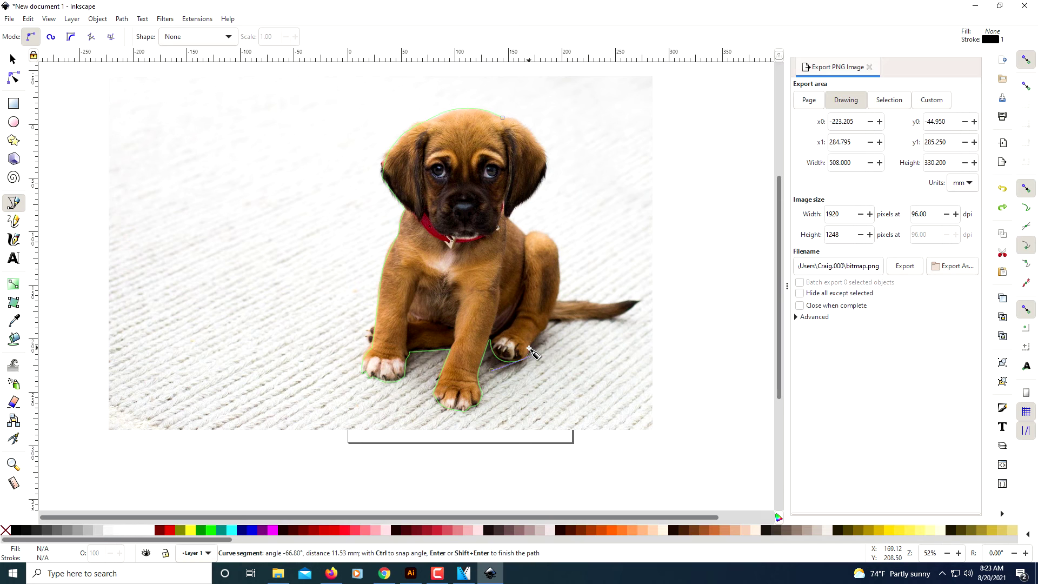
pyautogui.click(544, 331)
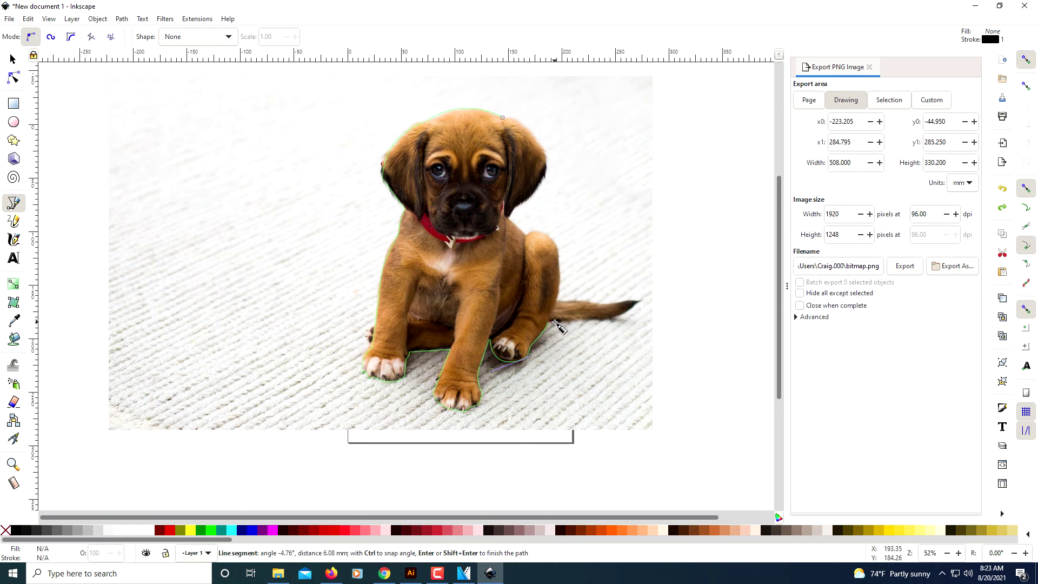
pyautogui.click(562, 322)
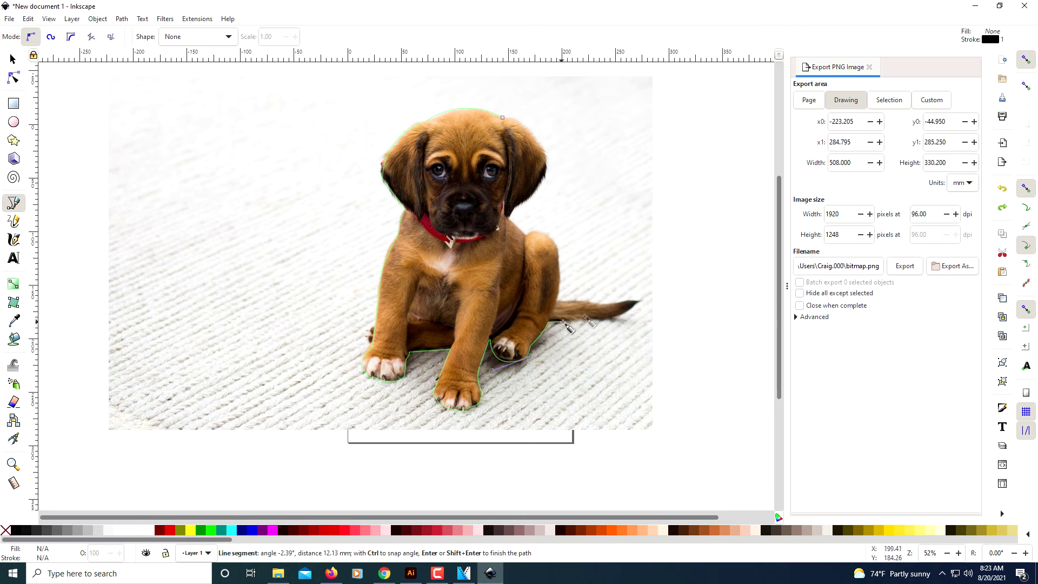
pyautogui.click(616, 319)
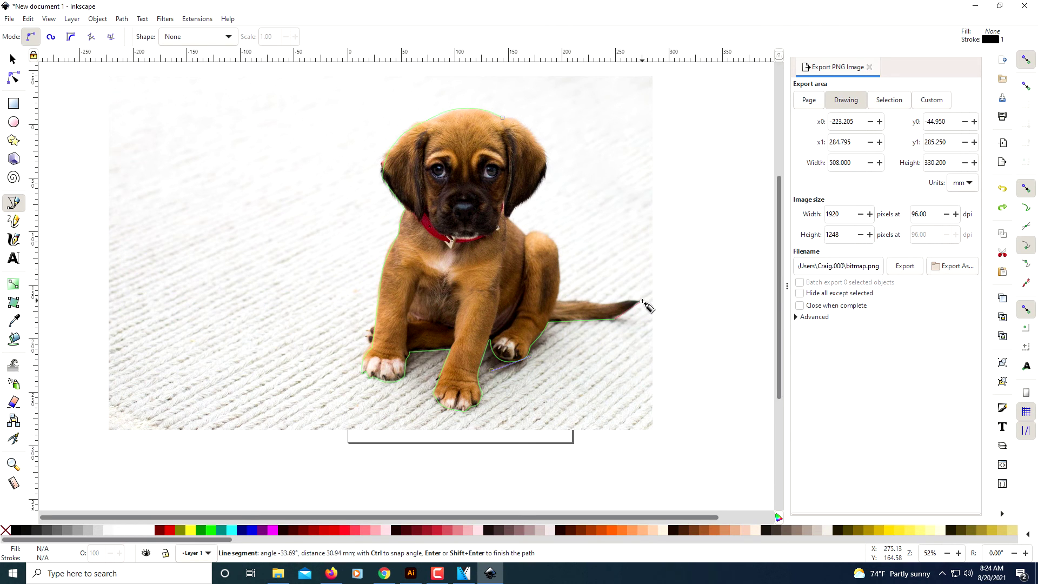
pyautogui.click(641, 301)
pyautogui.moveTo(617, 309); pyautogui.dragTo(616, 308)
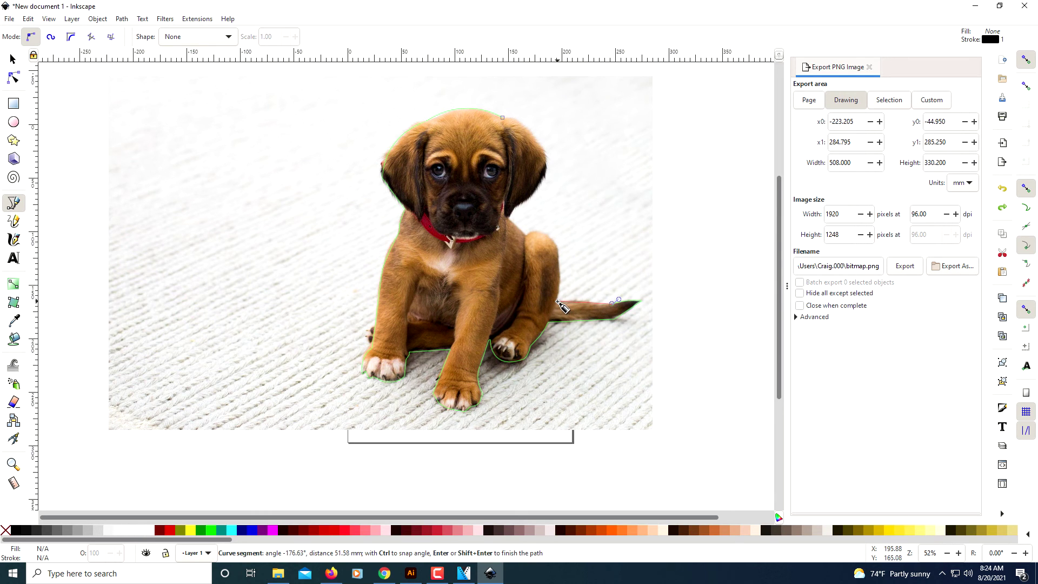
pyautogui.click(557, 301)
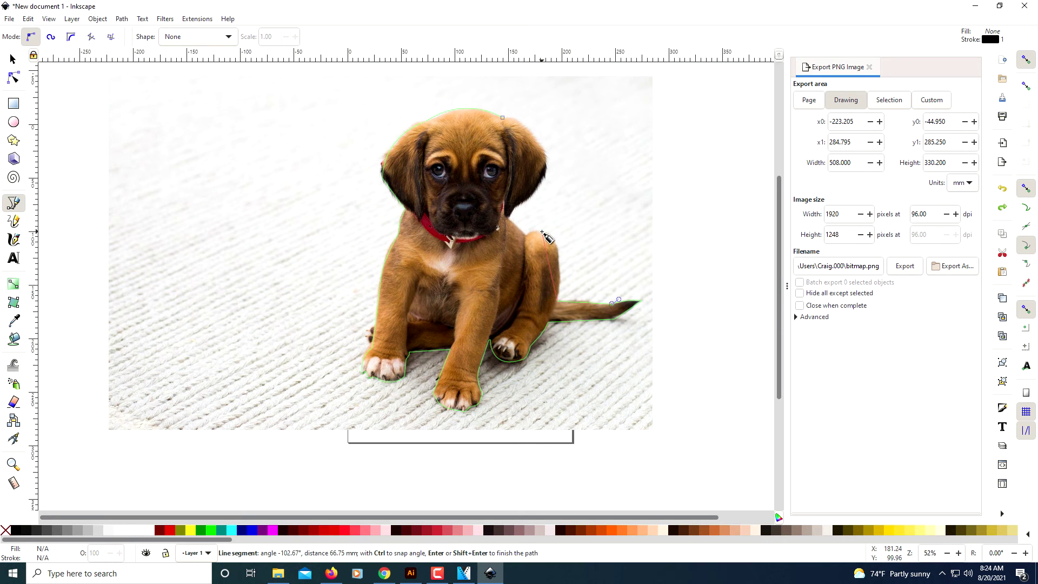
# Trace the haunch, back and right-hand ear, and close the path at its starting node as an outline about 262 by 283 mm
pyautogui.moveTo(538, 234); pyautogui.dragTo(514, 225)
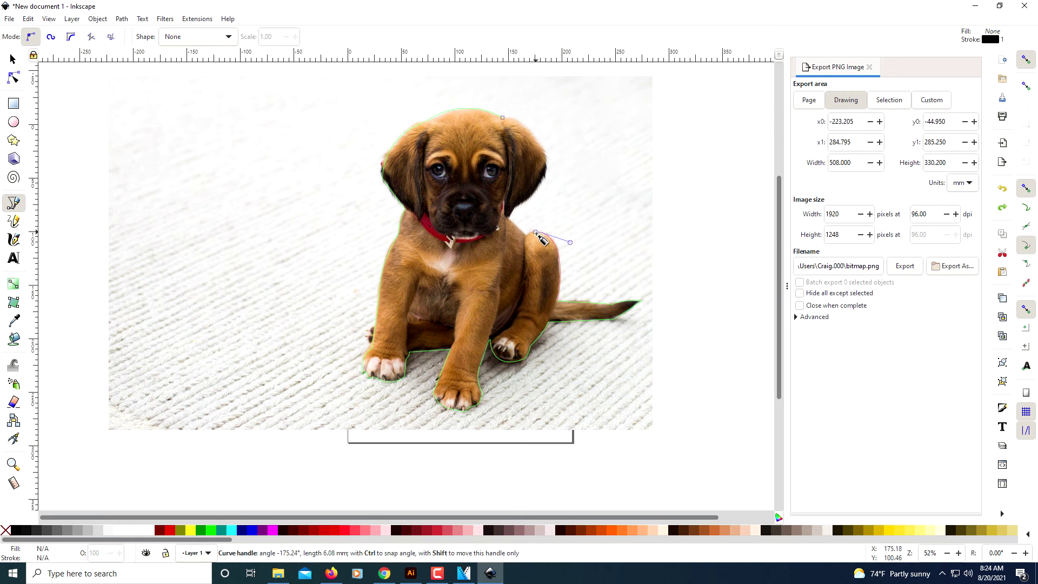
pyautogui.moveTo(527, 240)
pyautogui.mouseDown()
pyautogui.moveTo(522, 249)
pyautogui.moveTo(529, 240)
pyautogui.mouseUp()
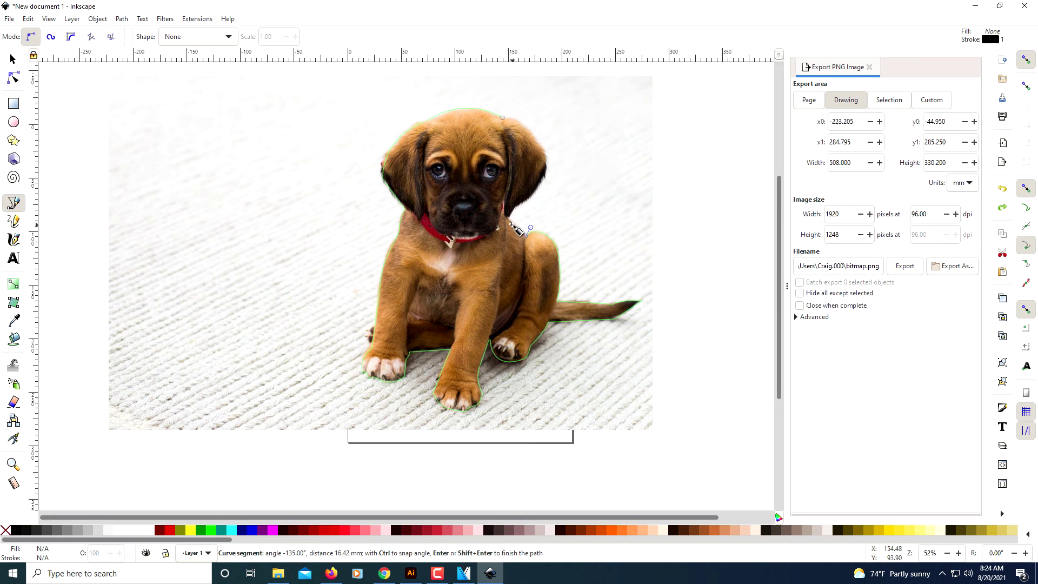
pyautogui.click(516, 214)
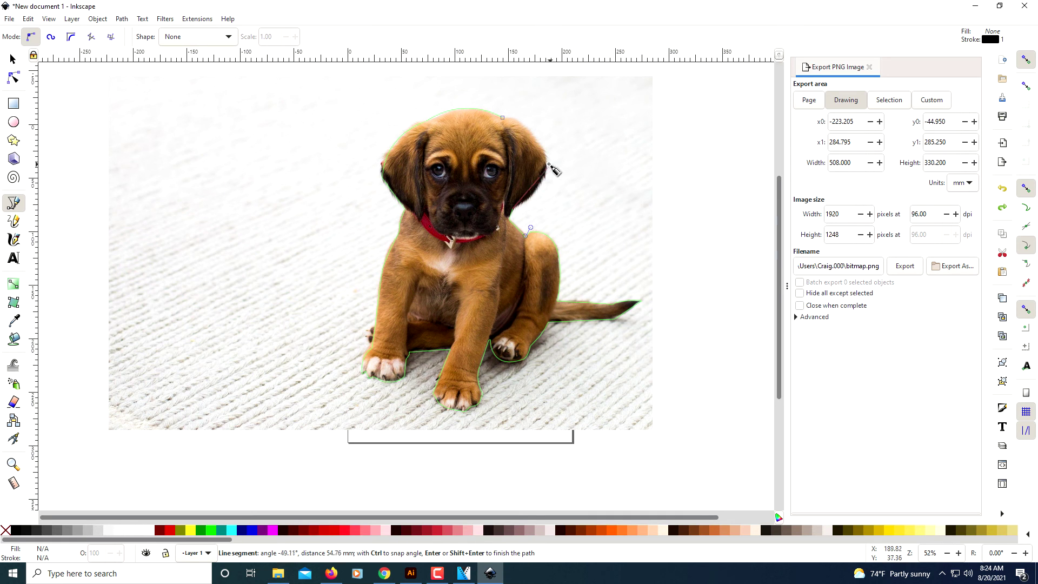
pyautogui.moveTo(546, 162); pyautogui.dragTo(543, 146)
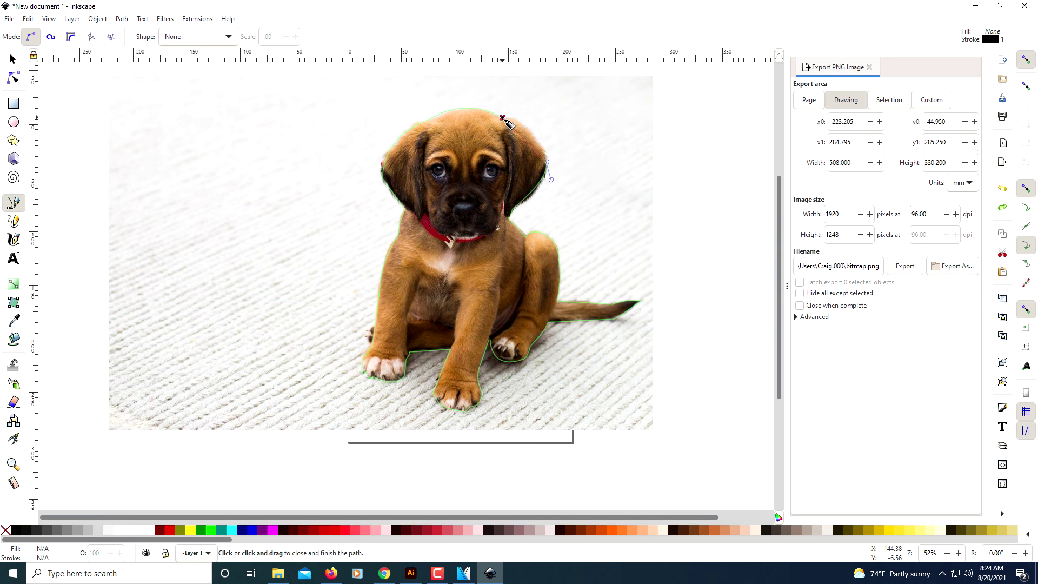
pyautogui.moveTo(503, 118); pyautogui.dragTo(473, 118)
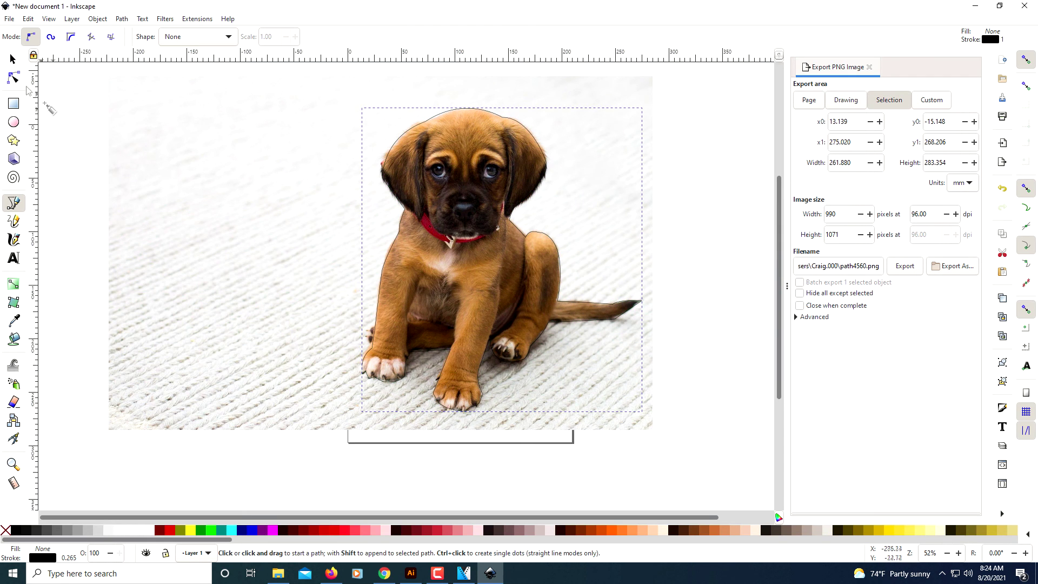
# Clip the dog photo to the traced puppy outline and move the cut-out leftward, mostly off the page, to about X -211 mm, Y -8 mm
pyautogui.click(12, 60)
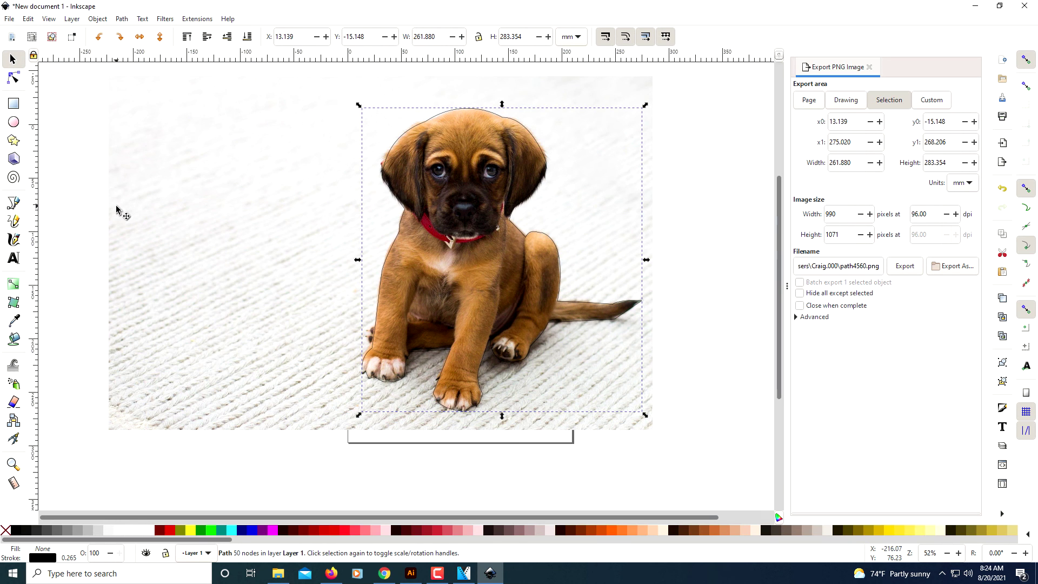
pyautogui.press('shift')
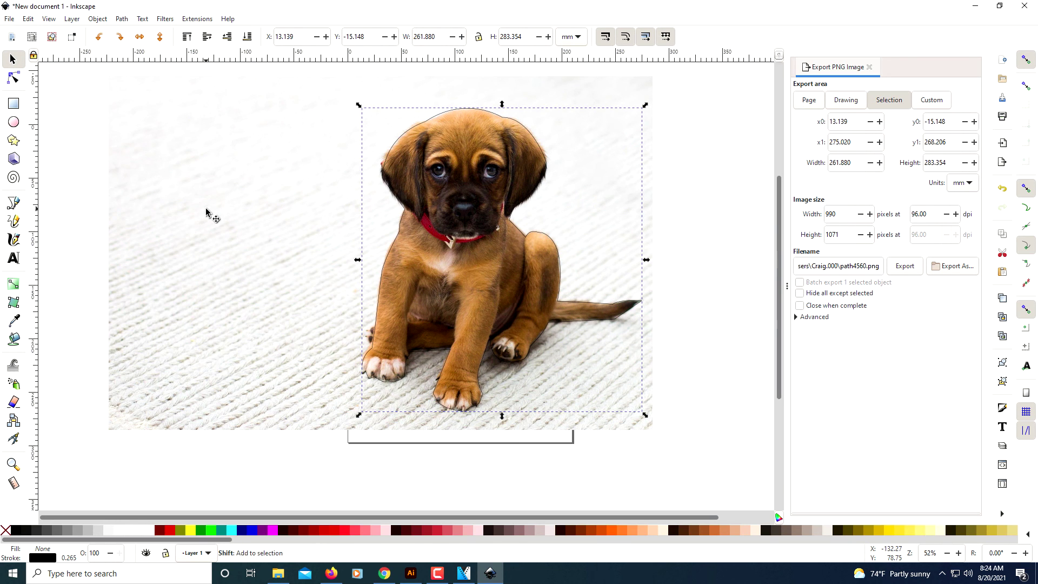
pyautogui.keyDown('shift'); pyautogui.click(206, 213); pyautogui.keyUp('shift')
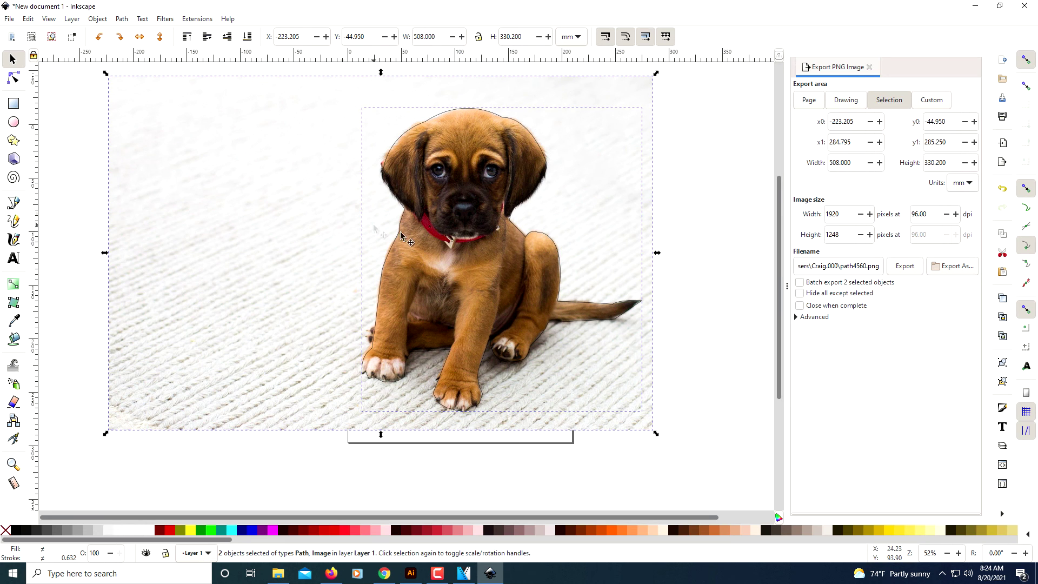
pyautogui.rightClick(445, 245)
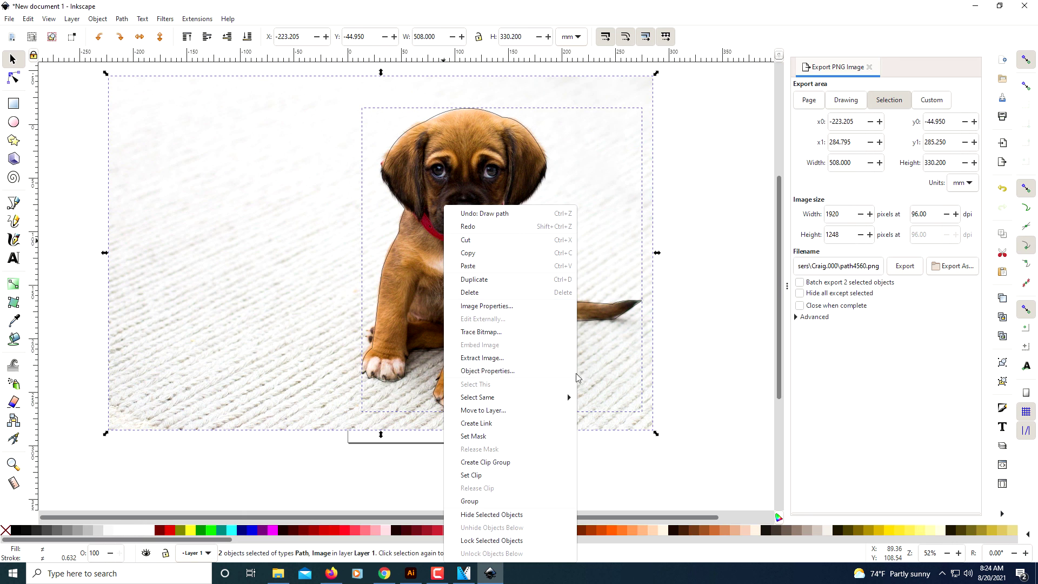
pyautogui.click(529, 477)
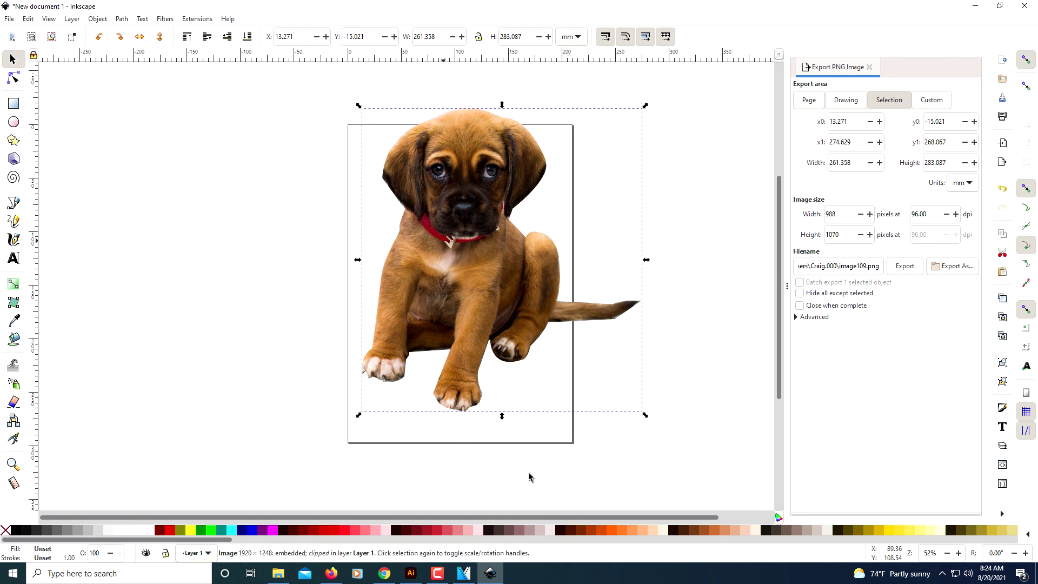
pyautogui.moveTo(447, 205); pyautogui.dragTo(207, 213)
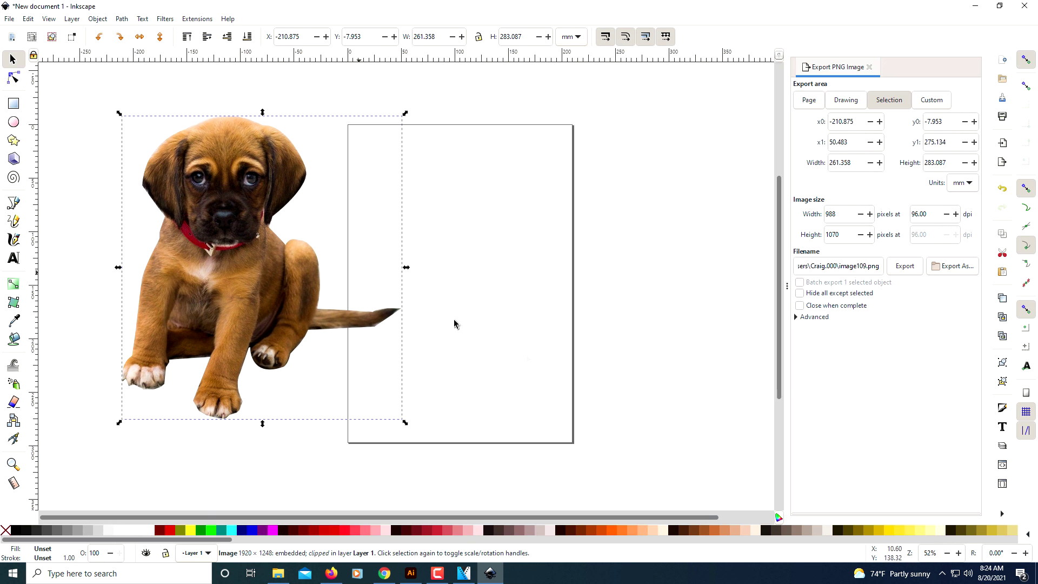